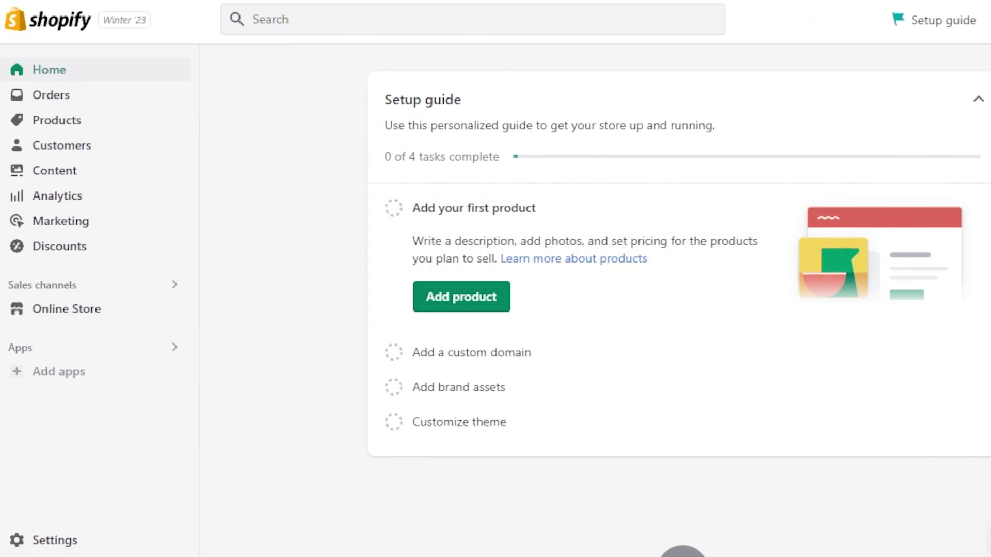
- Go to the store's Payments settings from Settings
scroll(680, 305, down, 4)
scroll(679, 305, up, 4)
click(51, 541)
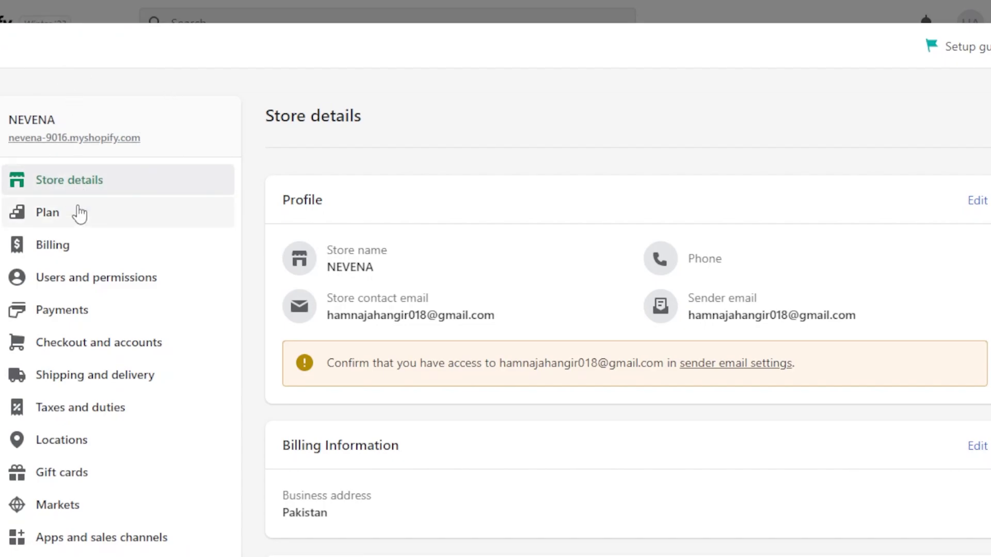
click(63, 313)
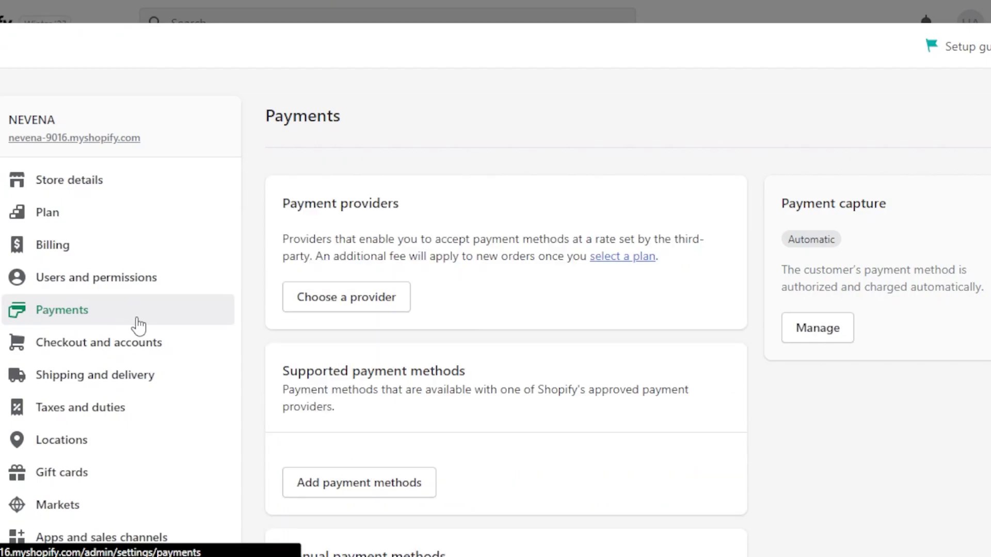
- Review the Payments page: no provider chosen, Automatic capture, manual methods
scroll(495, 309, down, 7)
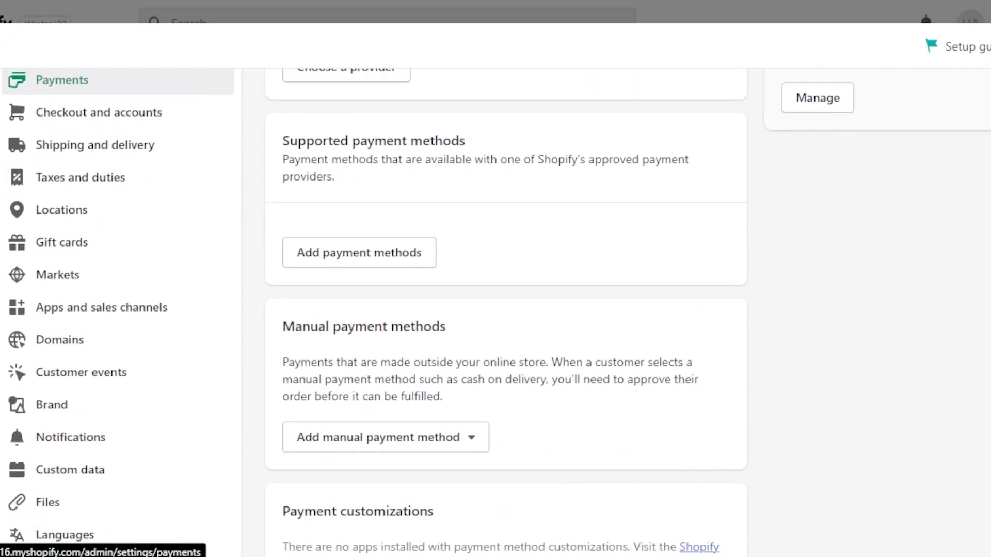
scroll(496, 309, up, 7)
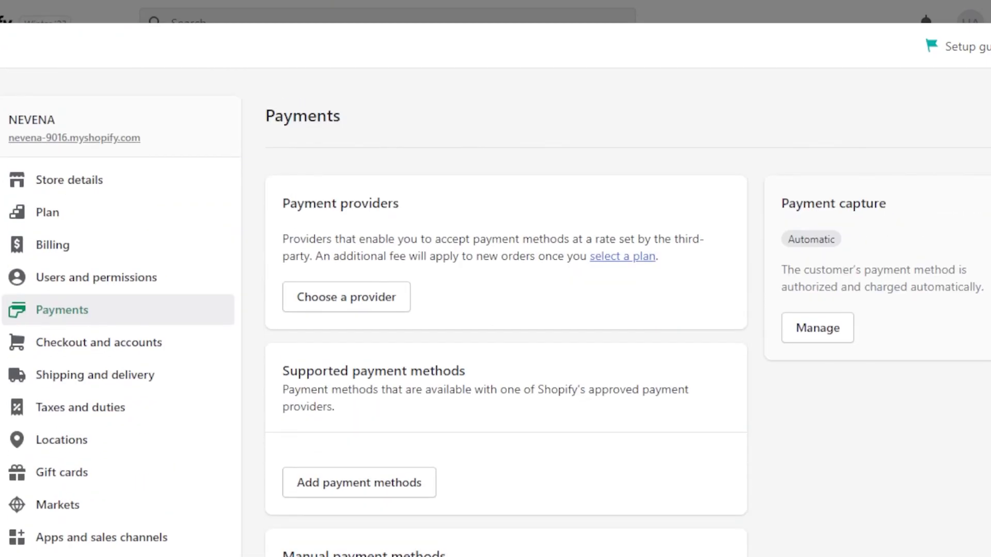
scroll(495, 310, down, 2)
scroll(495, 309, up, 2)
scroll(495, 309, down, 3)
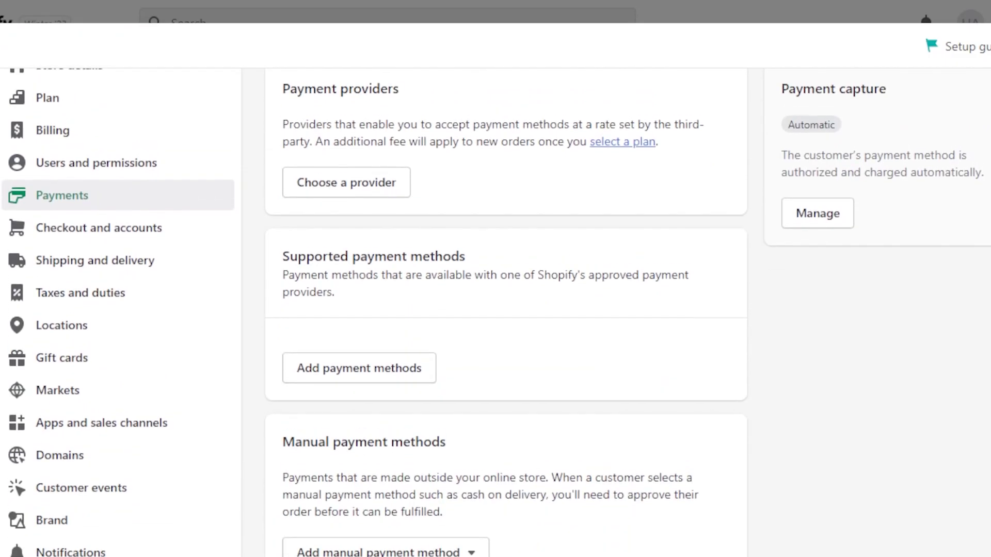
scroll(495, 309, down, 2)
scroll(496, 310, up, 4)
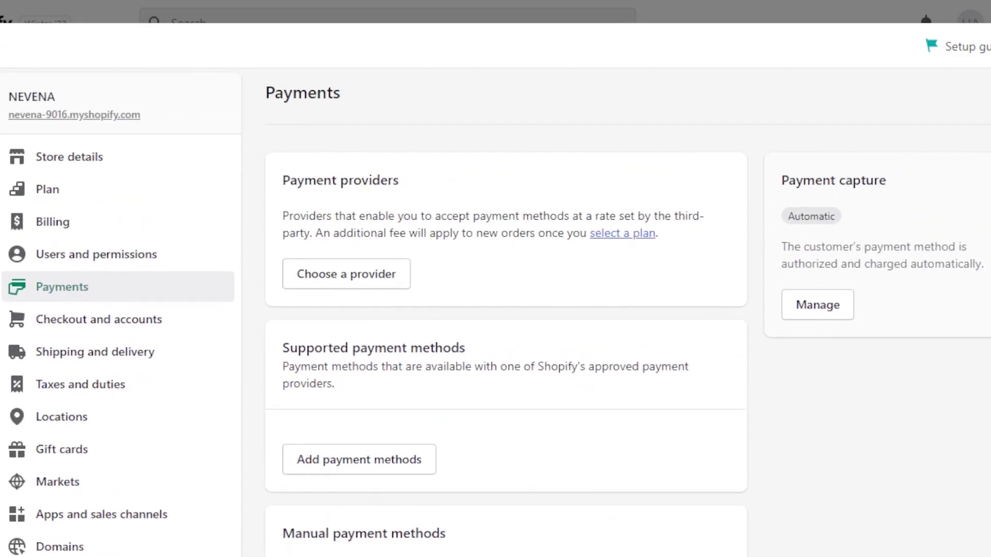
scroll(496, 309, down, 6)
scroll(495, 309, up, 5)
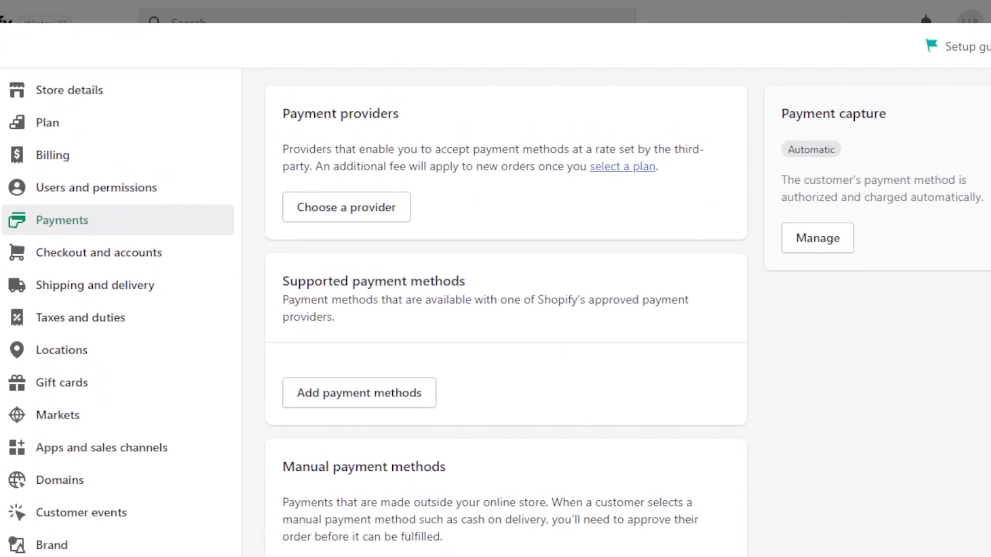
scroll(495, 310, down, 1)
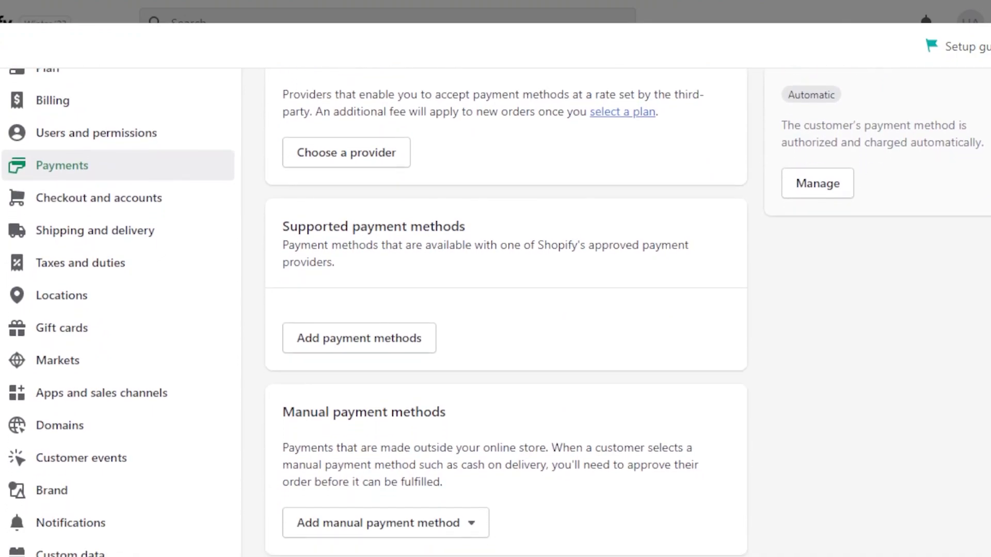
scroll(495, 310, down, 2)
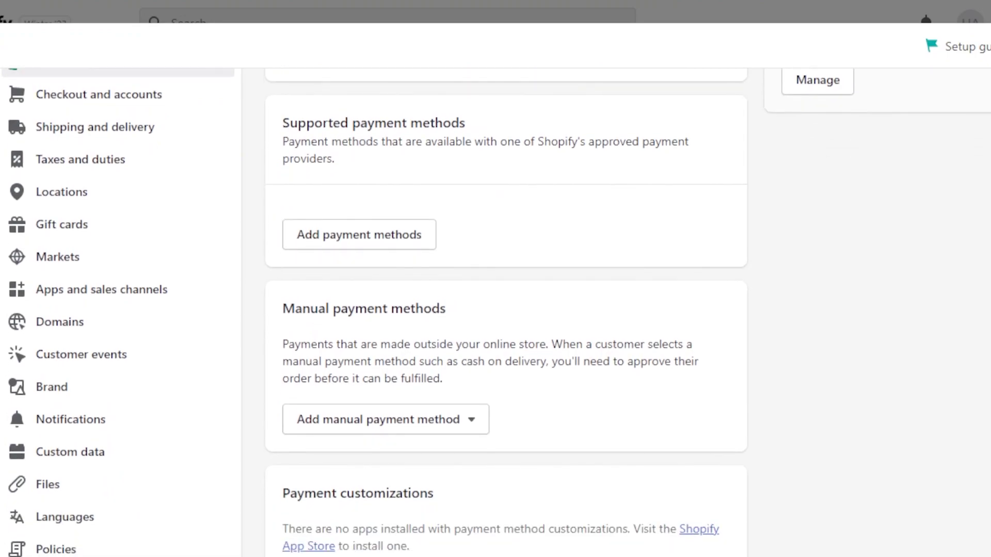
scroll(495, 309, down, 1)
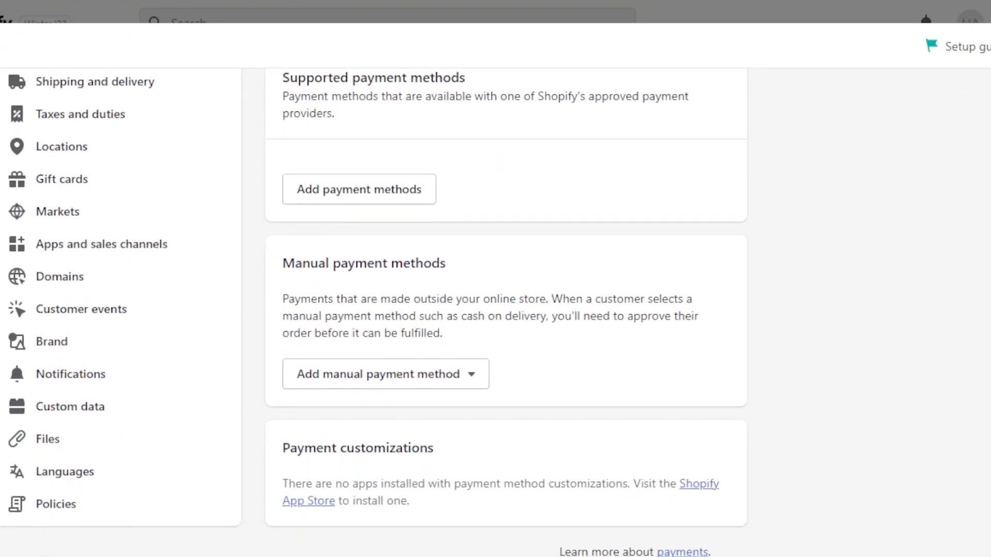
scroll(495, 310, up, 6)
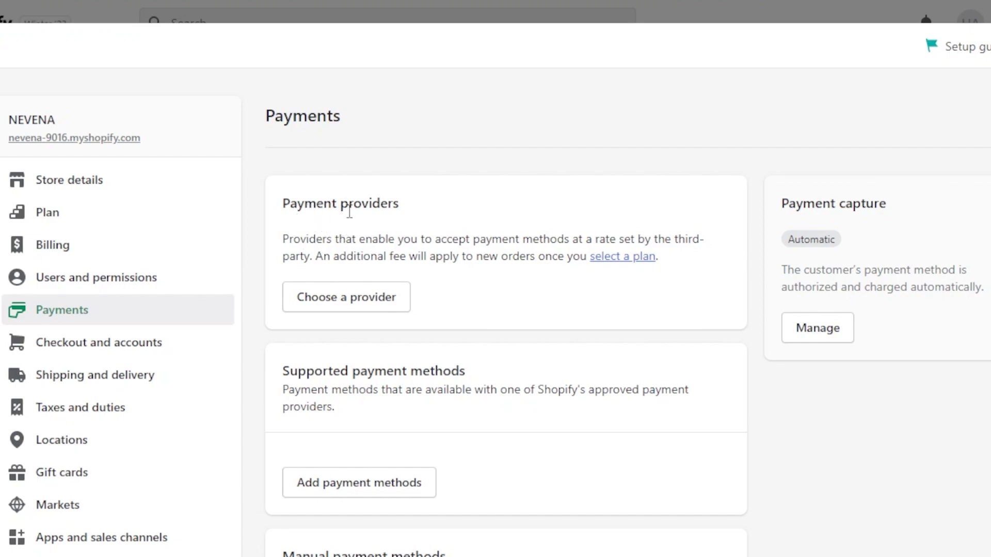
- Browse the third-party provider list, starting with Bogus Gateway and 2Checkout
click(318, 303)
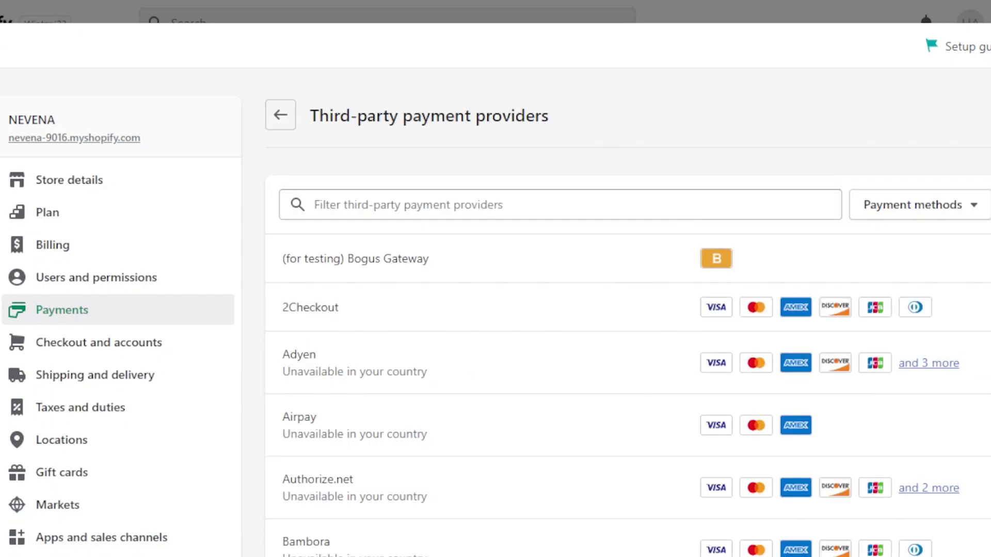
scroll(984, 194, down, 13)
scroll(628, 310, down, 4)
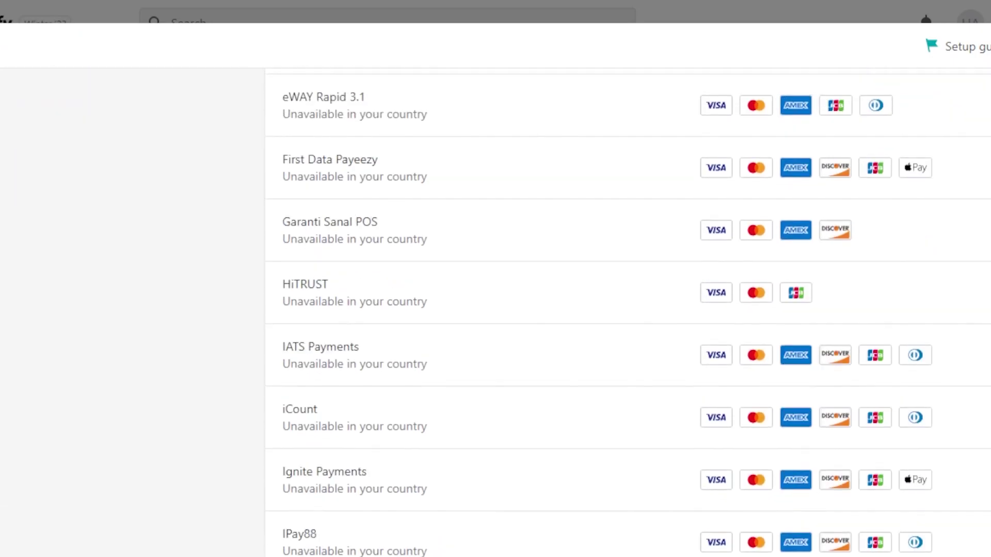
scroll(628, 309, up, 17)
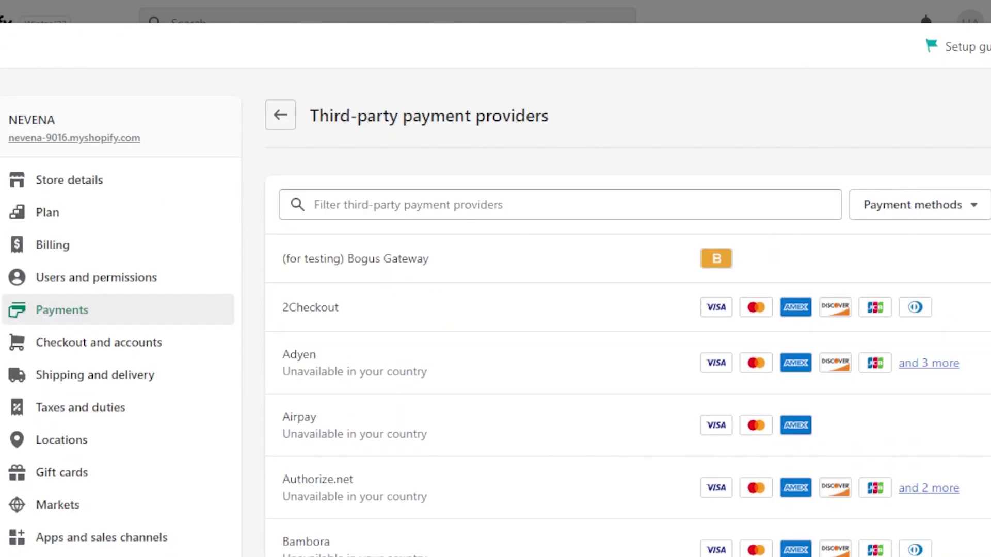
key(alt+f)
click(800, 78)
scroll(952, 305, down, 17)
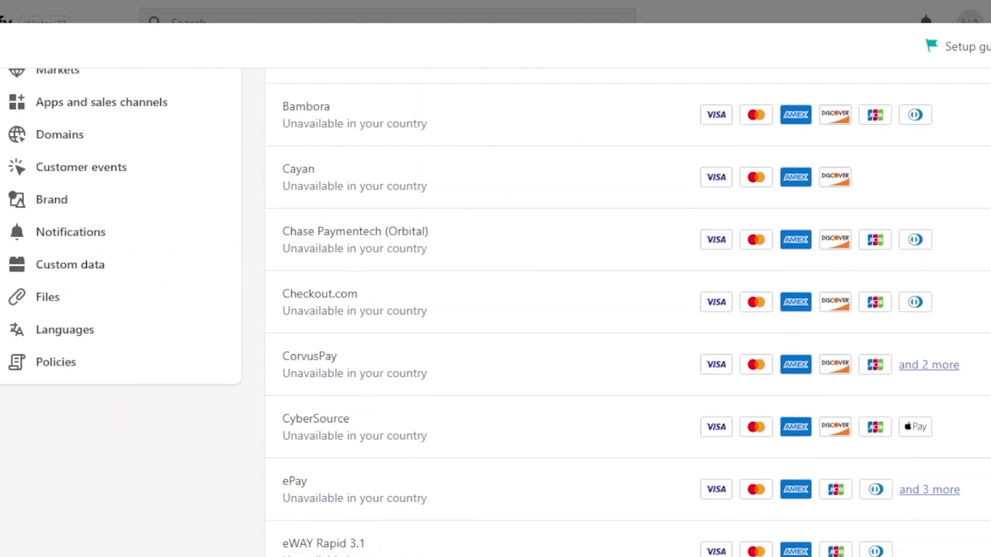
scroll(628, 313, down, 15)
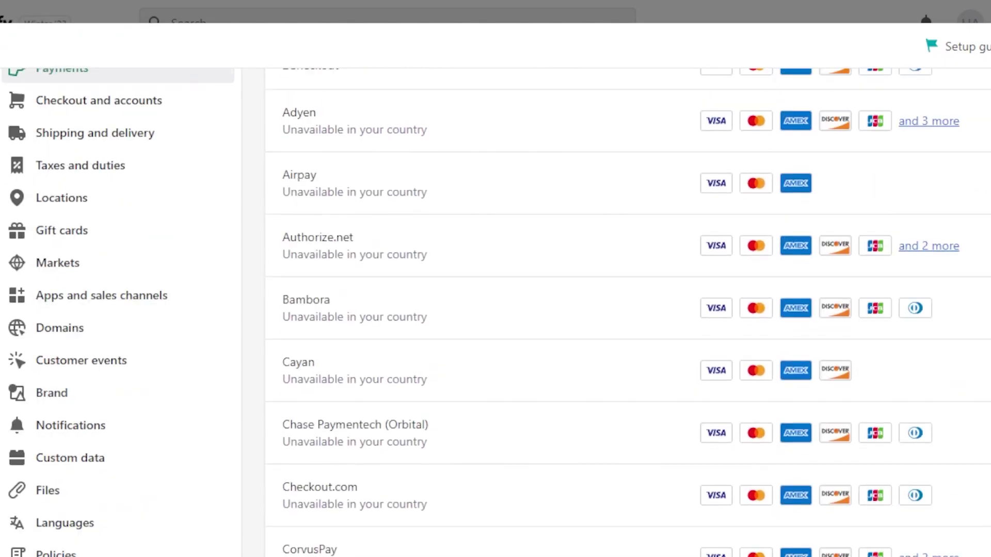
scroll(846, 149, up, 3)
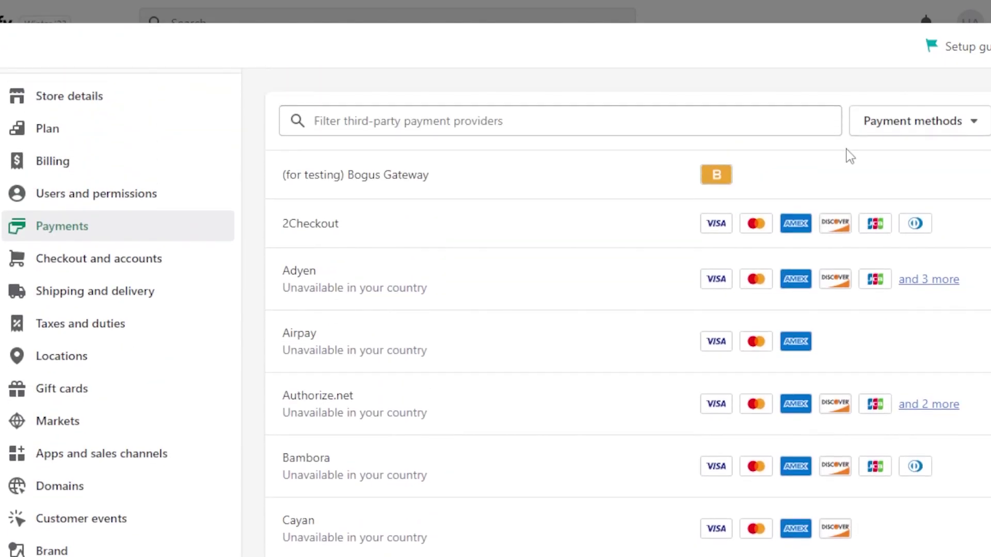
- Filter providers by American Express, Apple Pay, Discover, Diners Club, Maestro, Mastercard and Union Pay
click(916, 127)
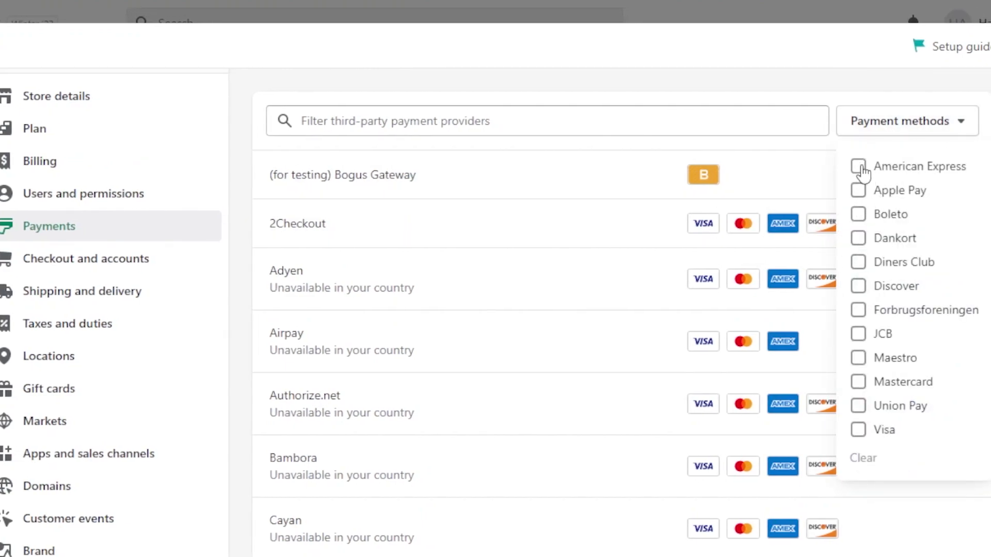
click(859, 167)
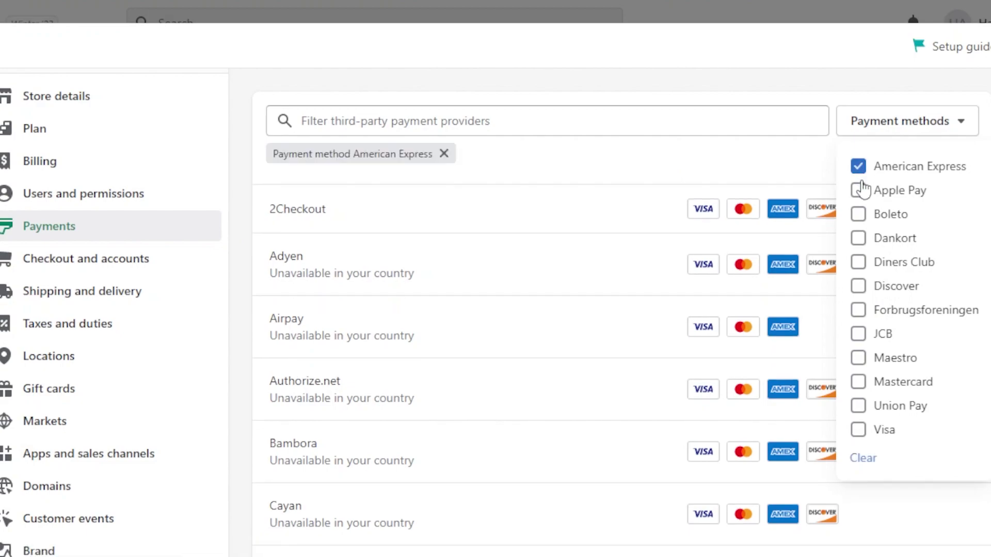
click(858, 190)
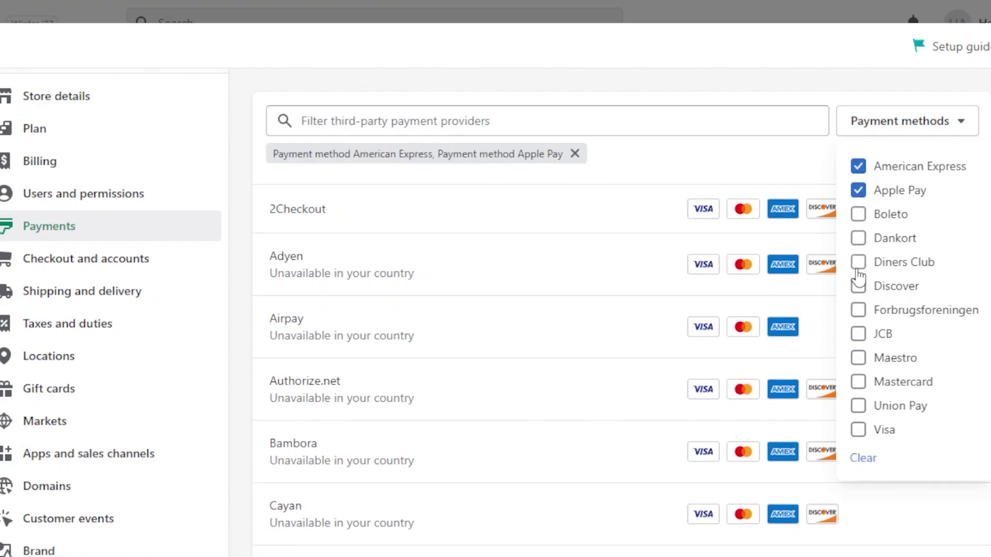
click(857, 288)
click(858, 262)
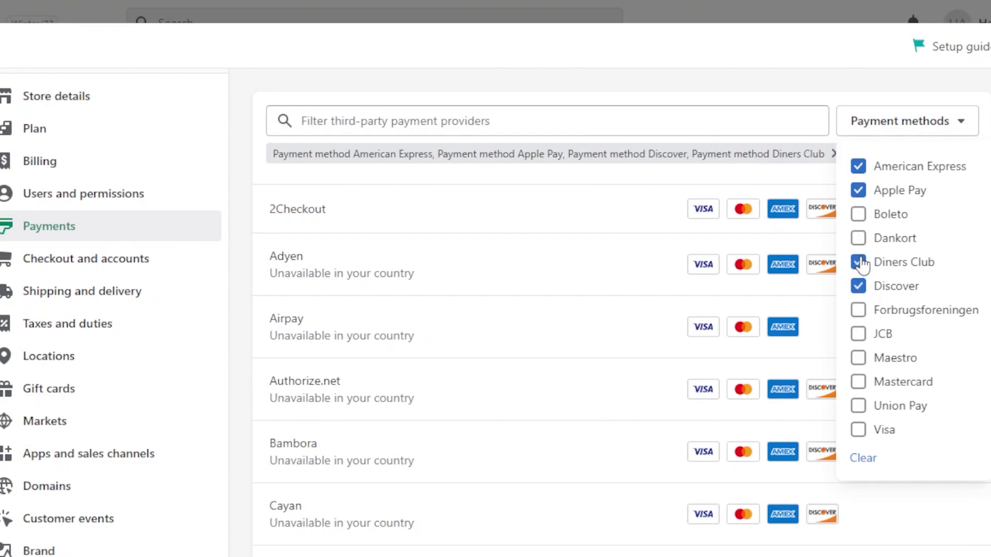
click(858, 358)
click(858, 383)
click(858, 406)
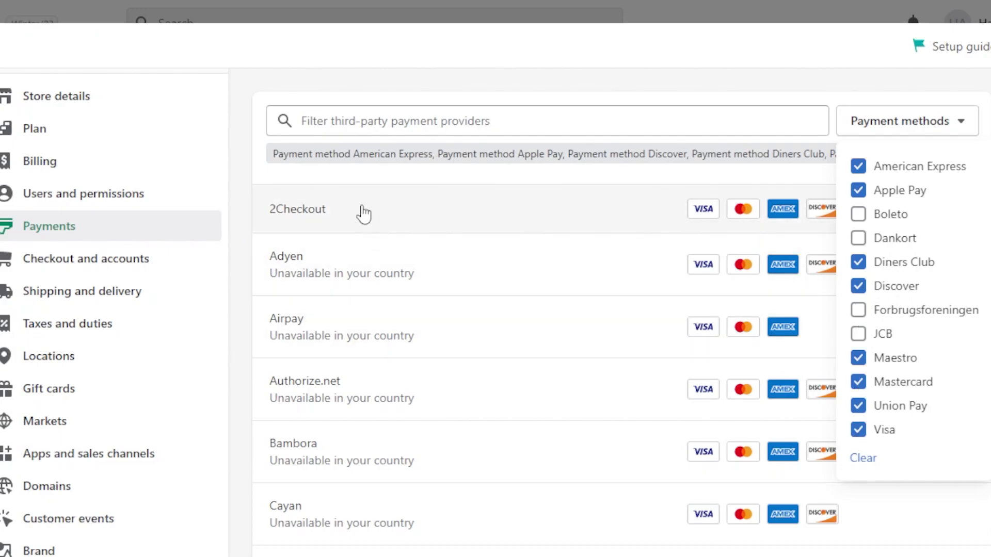
click(388, 216)
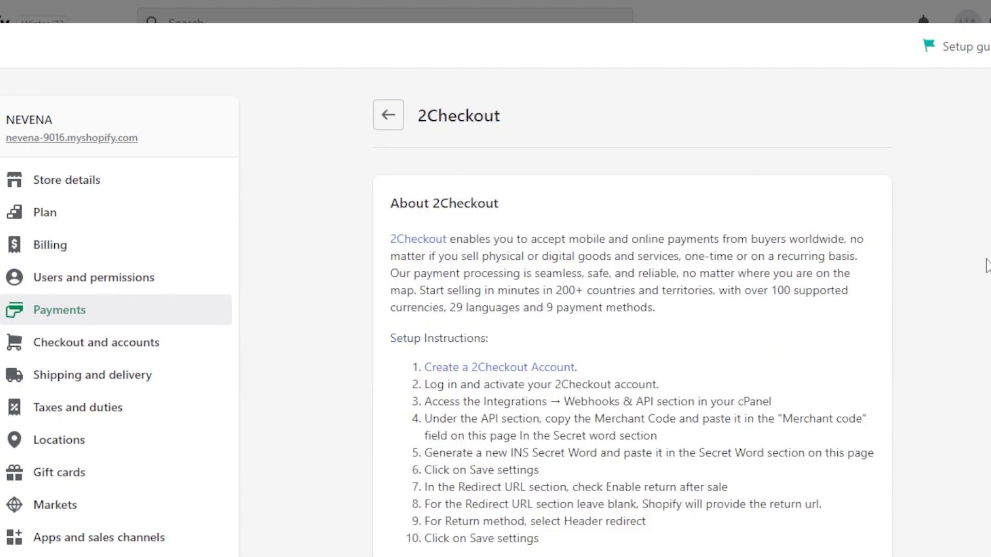
scroll(446, 312, down, 4)
scroll(446, 313, up, 2)
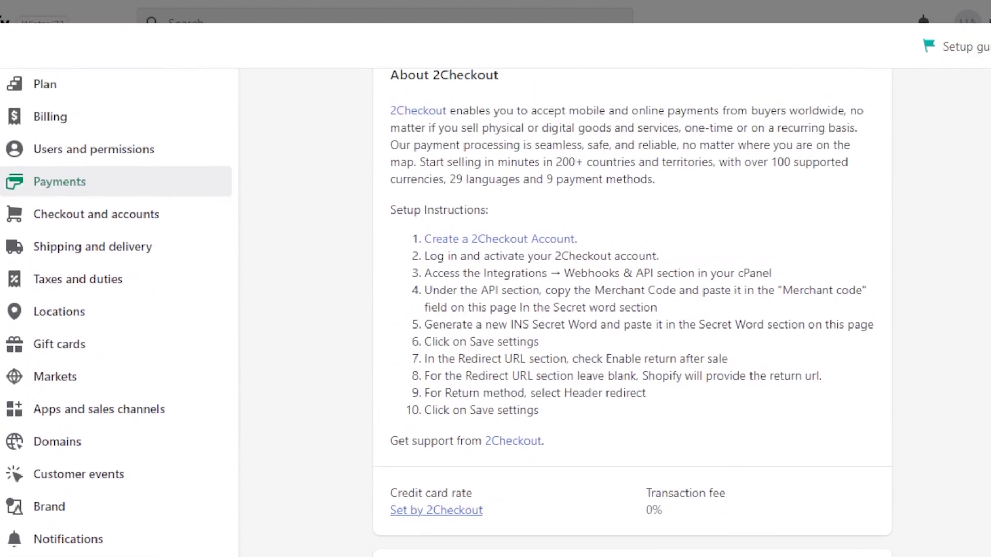
scroll(446, 313, down, 1)
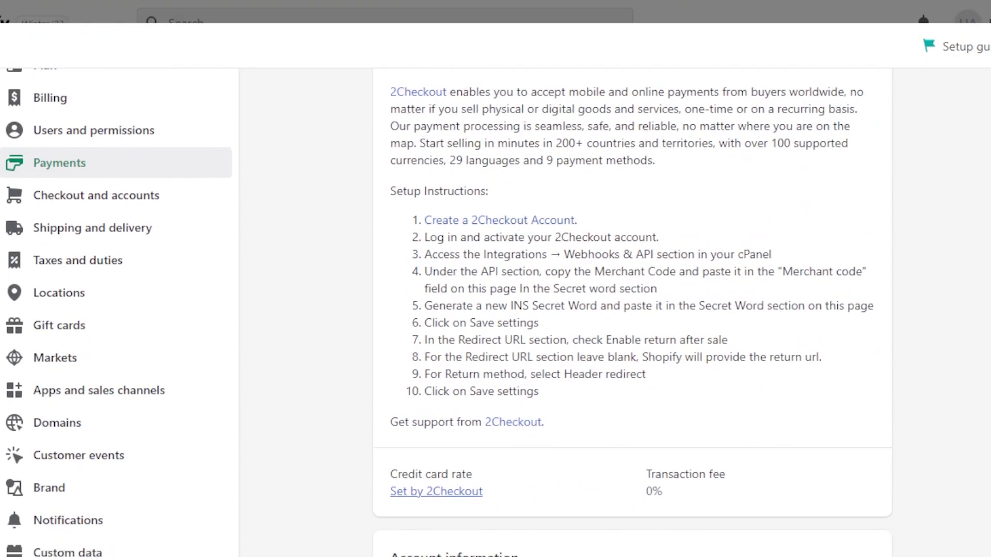
scroll(632, 310, up, 3)
scroll(633, 310, down, 10)
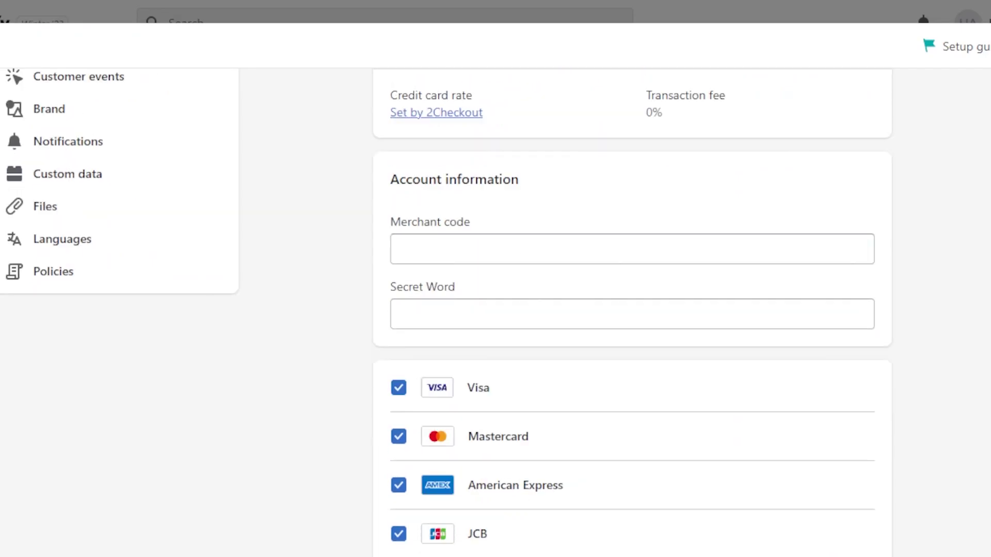
scroll(632, 309, up, 7)
scroll(632, 310, up, 3)
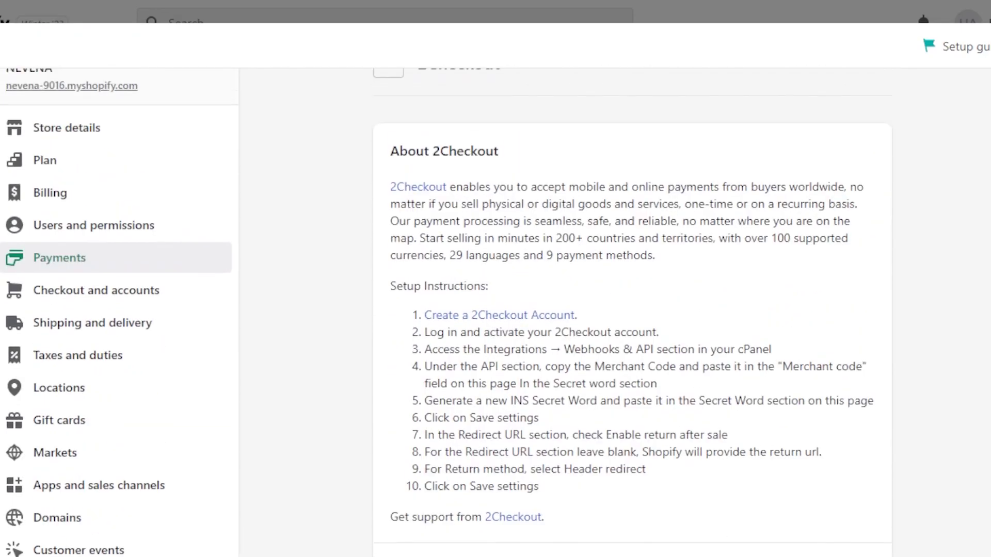
scroll(632, 310, down, 2)
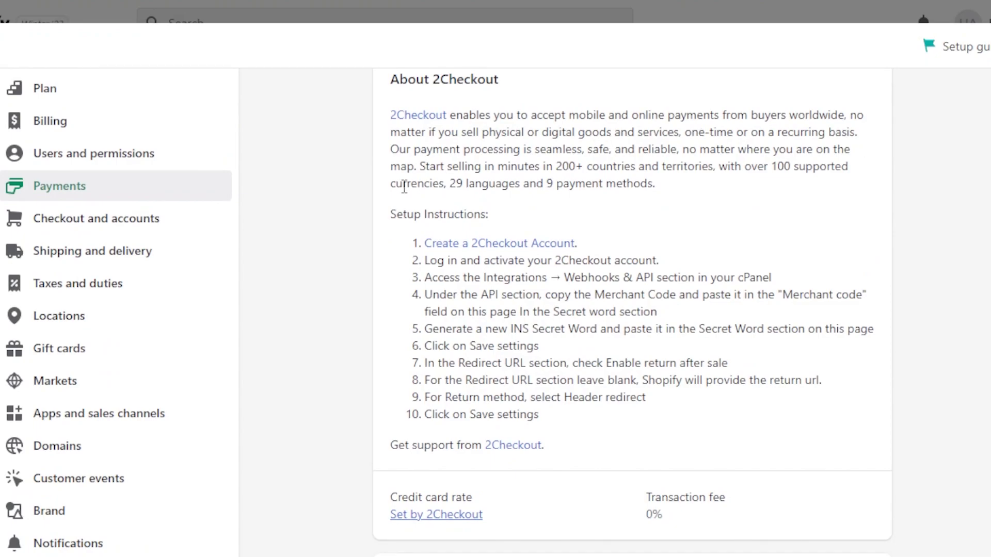
drag(389, 215, 488, 217)
click(525, 221)
scroll(632, 309, down, 4)
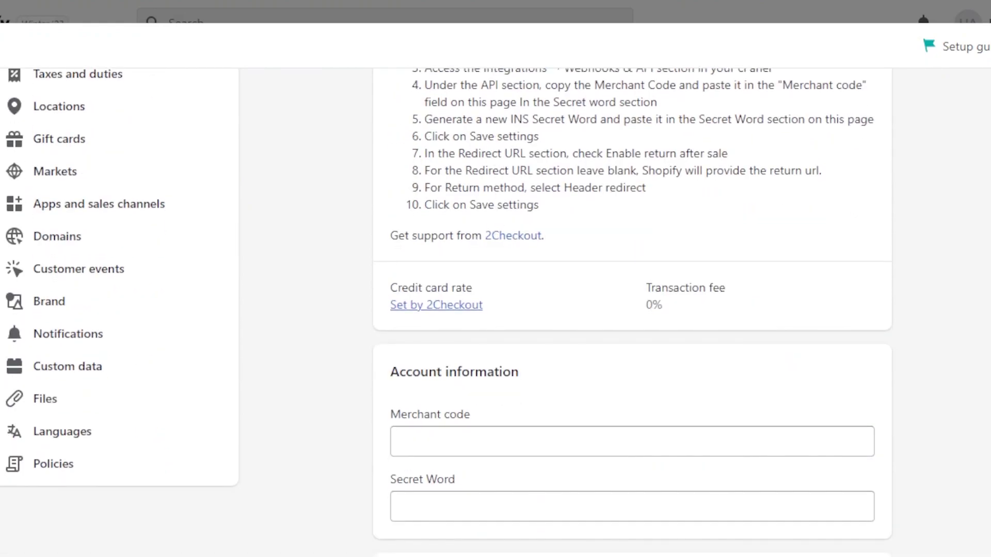
scroll(632, 309, down, 9)
scroll(632, 310, up, 8)
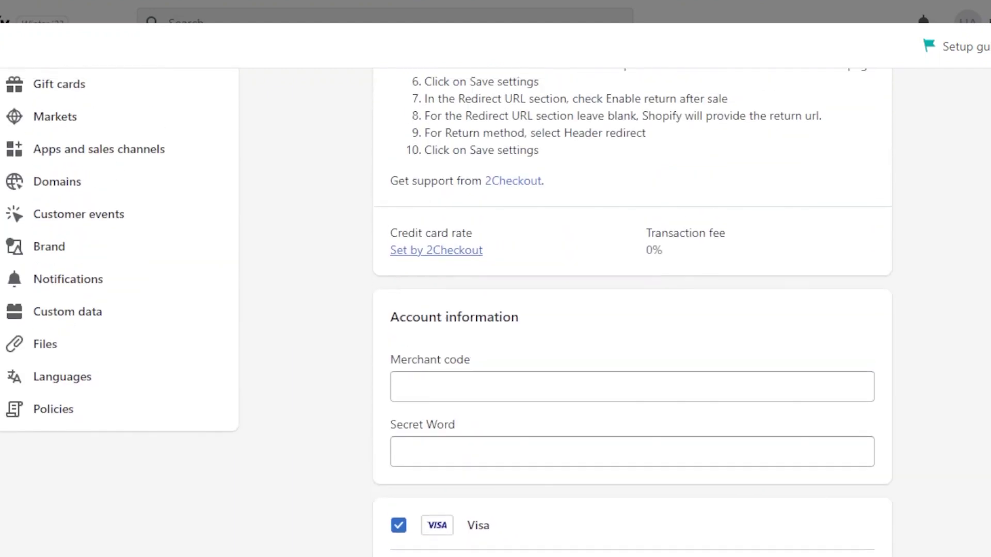
scroll(632, 309, up, 6)
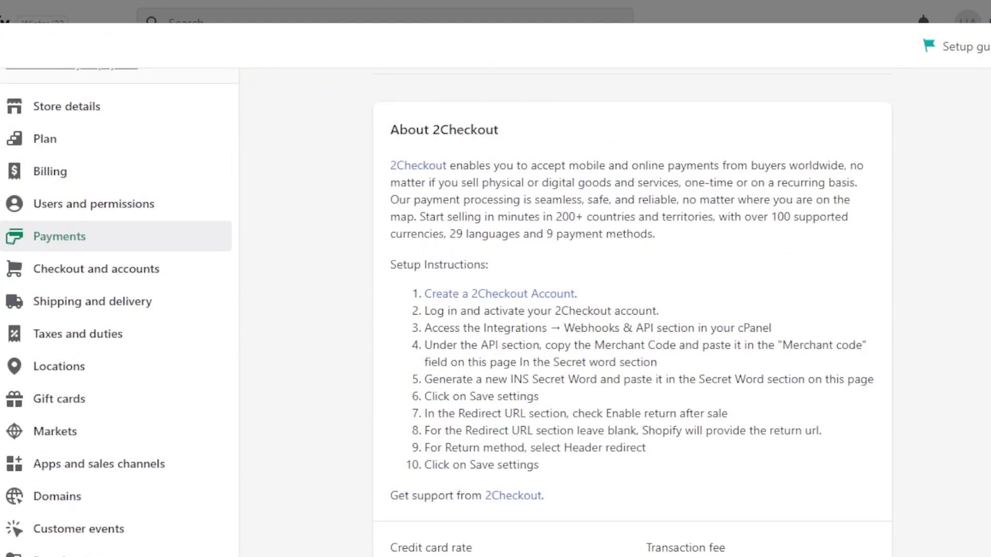
scroll(596, 111, up, 2)
scroll(596, 111, down, 3)
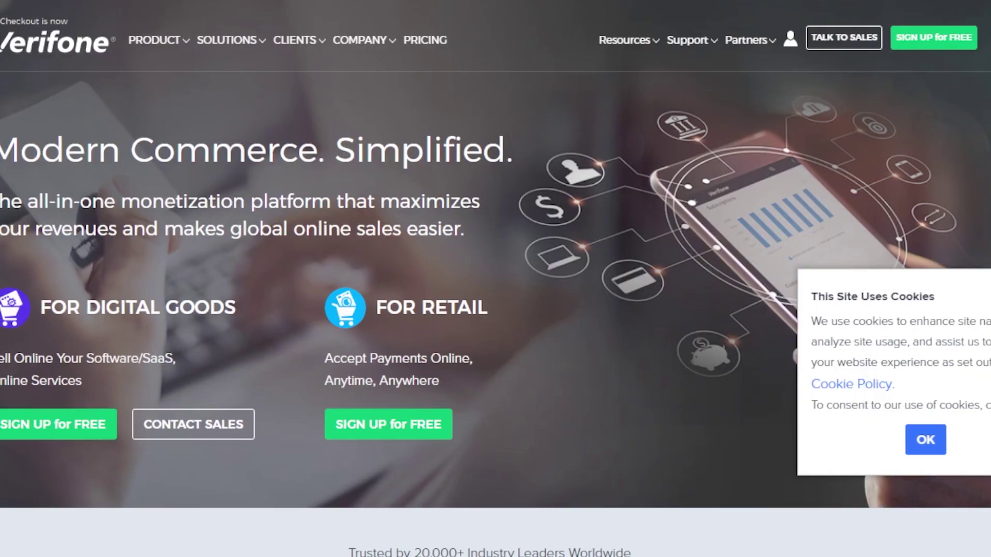
- Switch to the browser tab with the Verifone (2Checkout) homepage
mouse_move(242, 40)
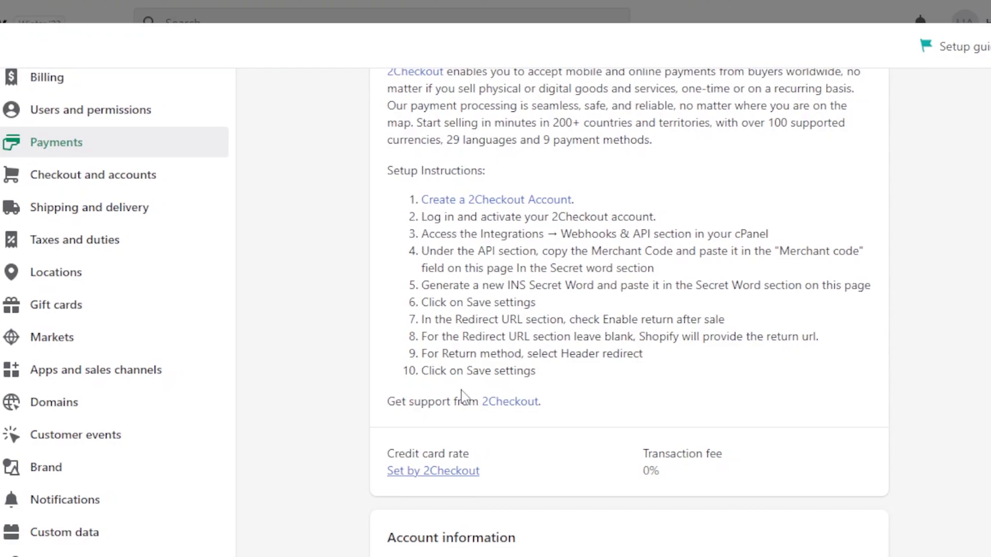
- Leave the 2Checkout page for the third-party provider list and scroll it
scroll(628, 310, up, 3)
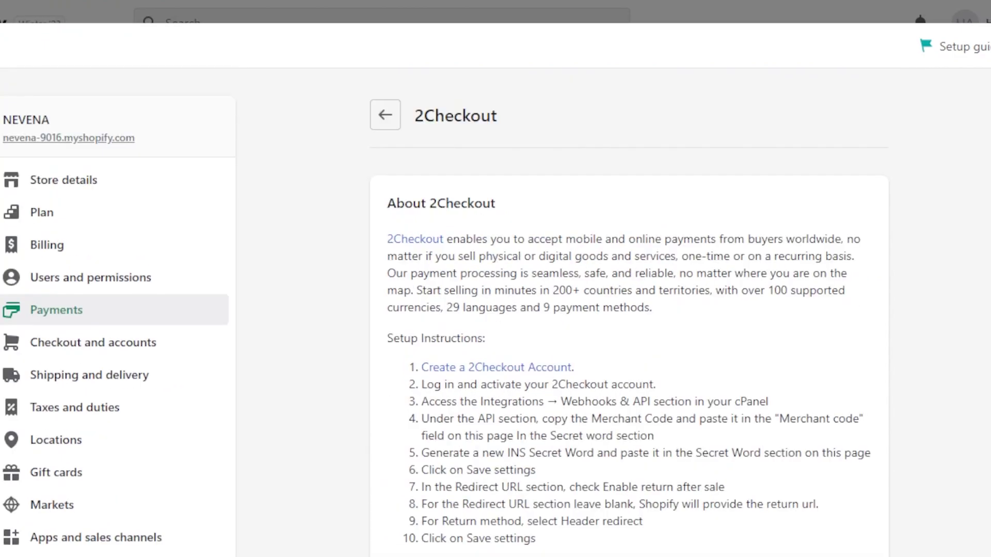
click(384, 116)
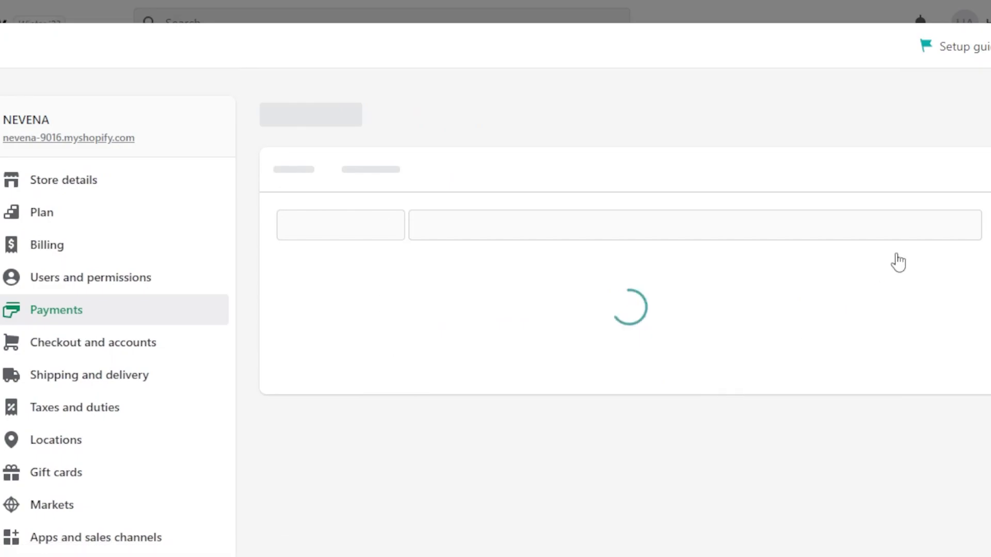
scroll(735, 100, down, 5)
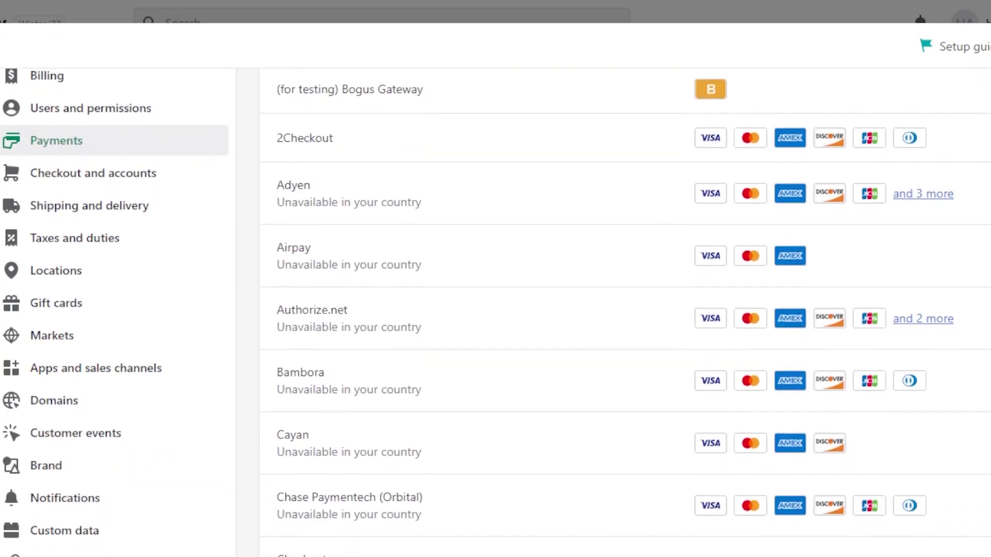
- Open Airpay and try activating it with Merchant Account ID and HMAC Key blank
click(465, 161)
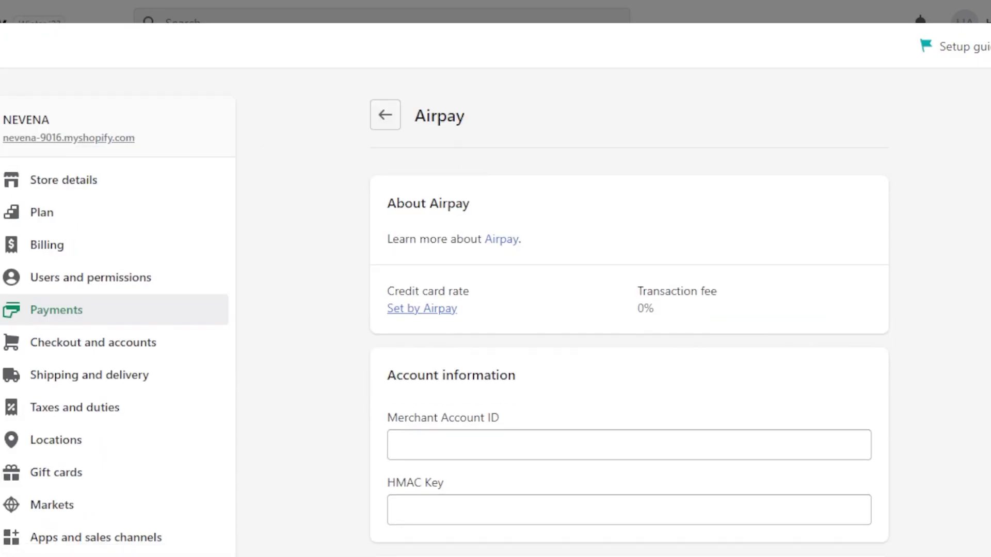
scroll(628, 309, down, 4)
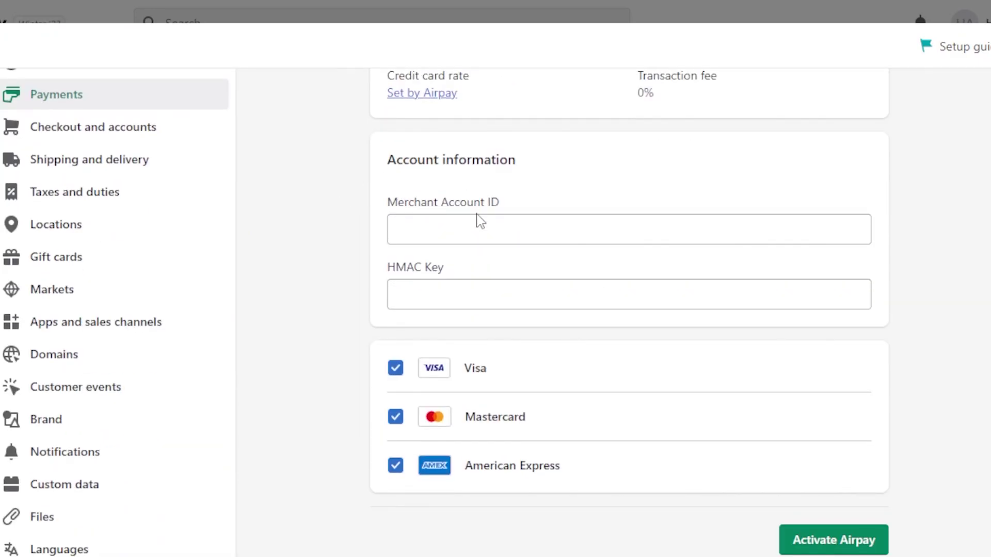
click(425, 232)
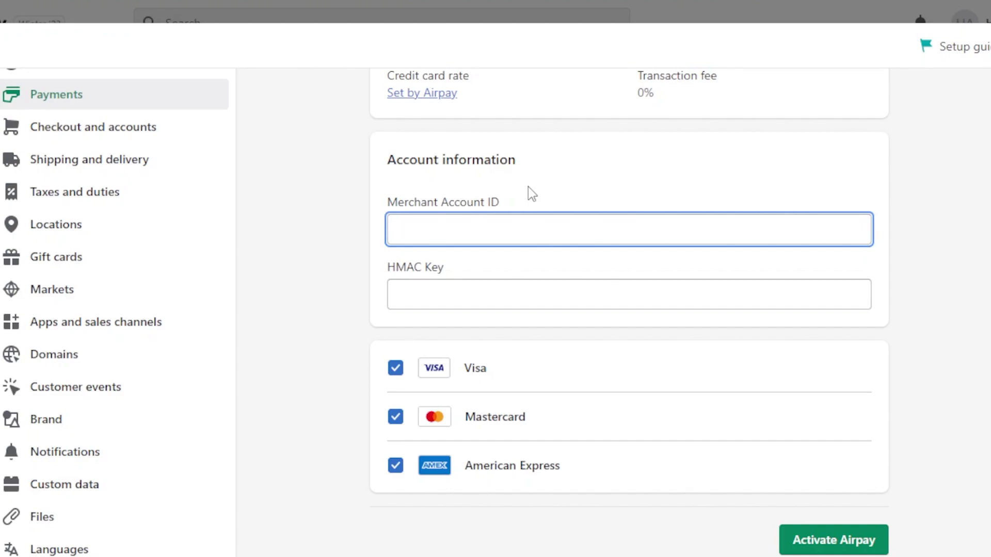
click(437, 297)
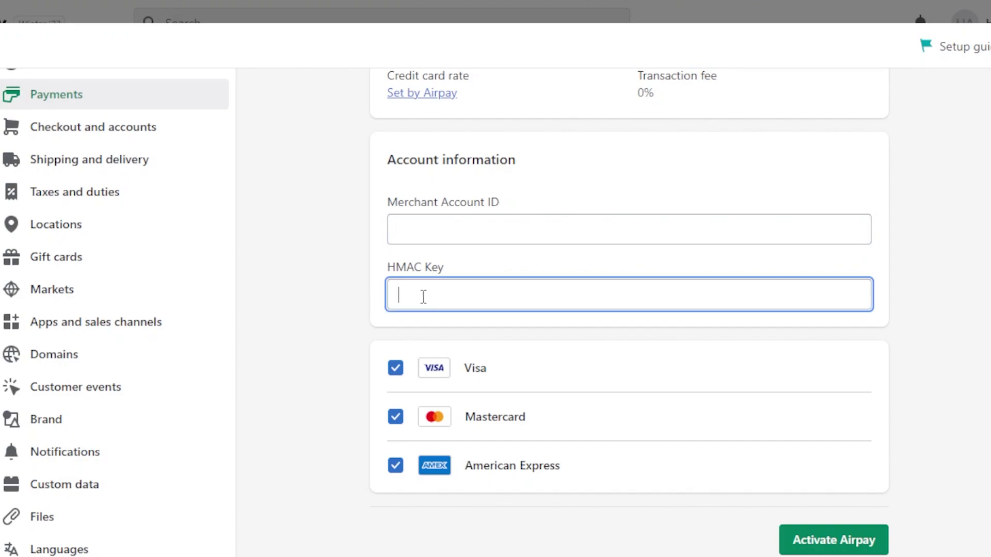
scroll(723, 412, down, 3)
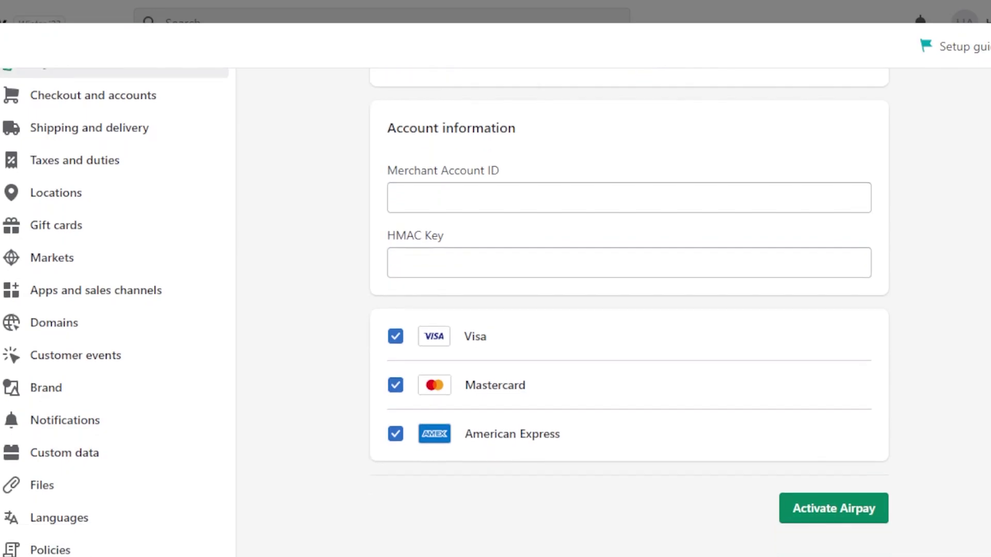
click(814, 452)
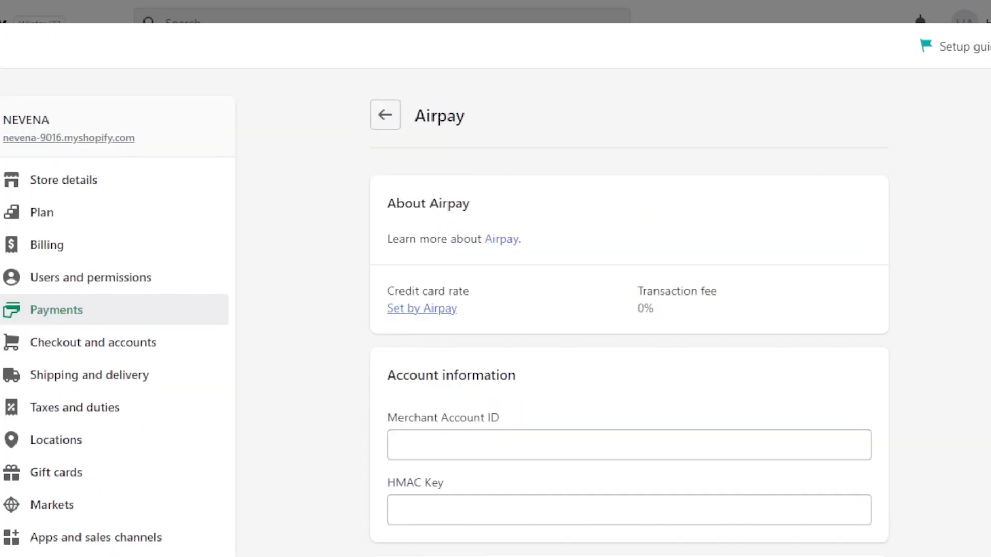
- Leave Airpay and scroll the third-party provider list down and back to the top
click(384, 115)
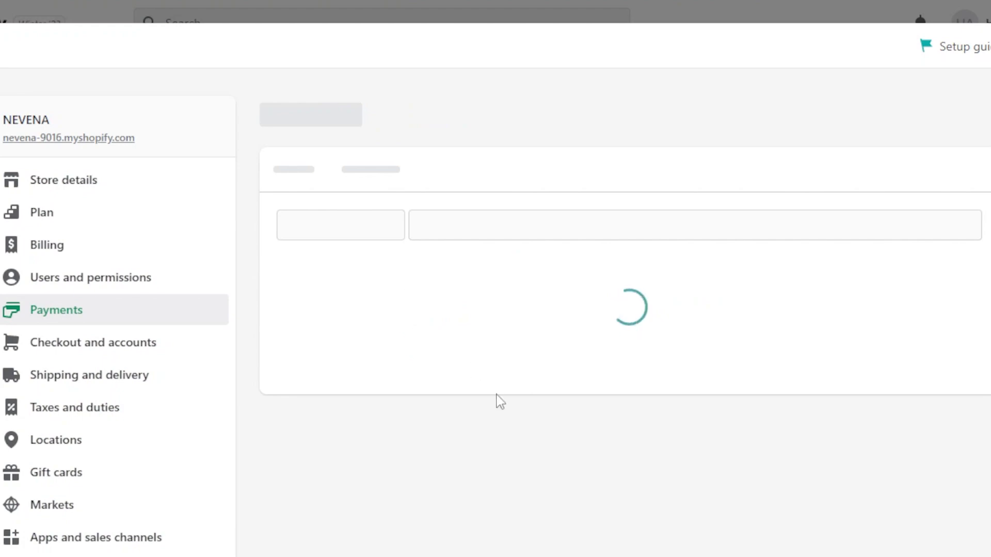
scroll(603, 317, down, 20)
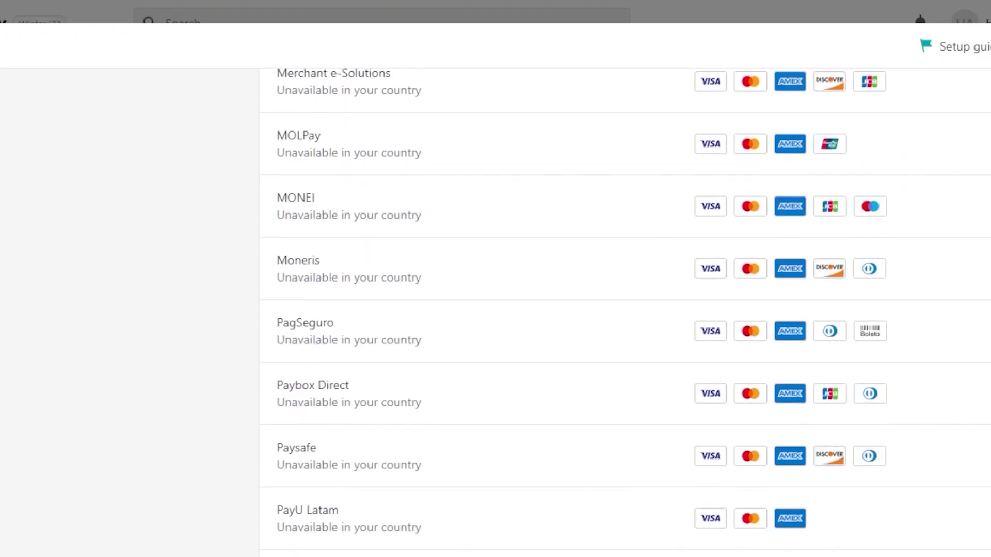
scroll(625, 313, down, 12)
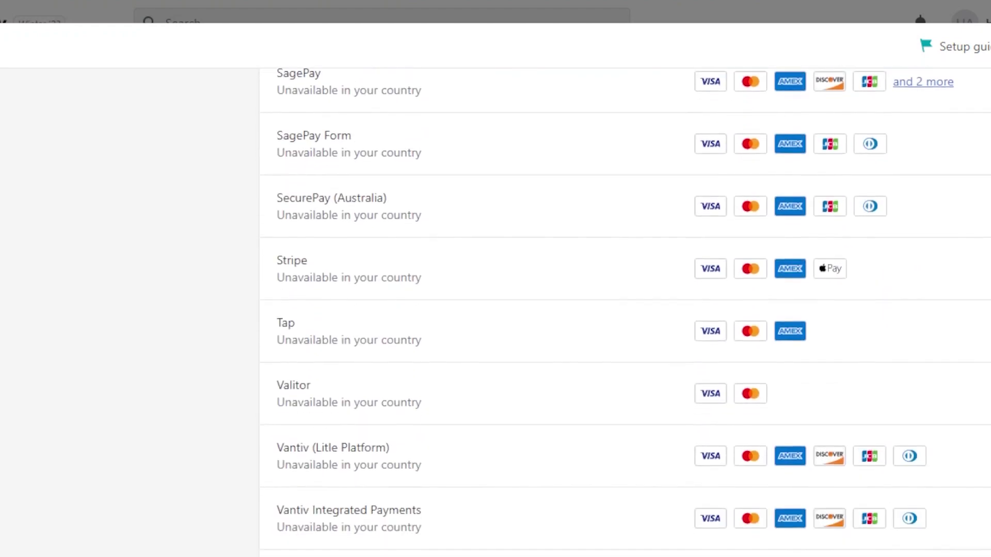
scroll(626, 312, up, 20)
scroll(624, 313, up, 20)
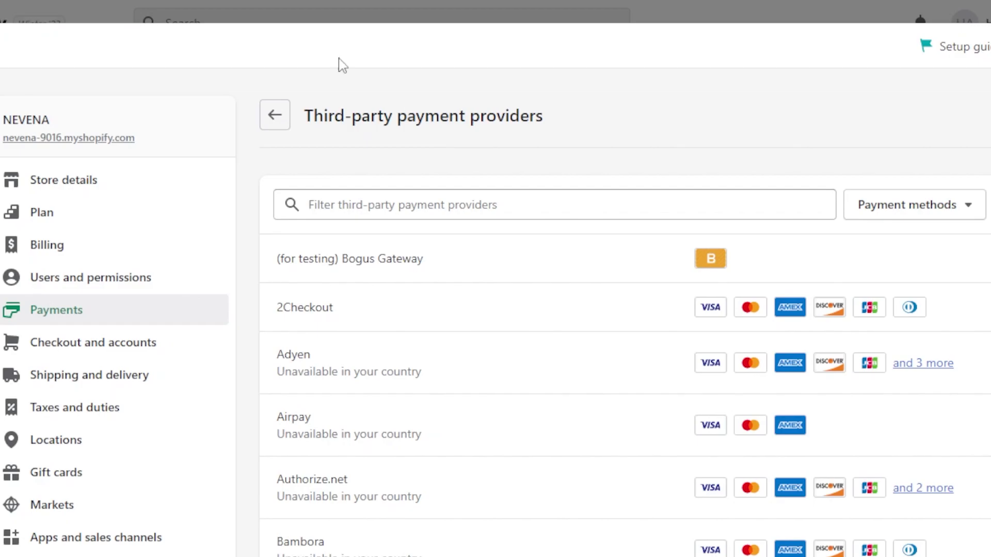
- Return to Payments settings and open Add payment methods under Supported payment methods
click(274, 115)
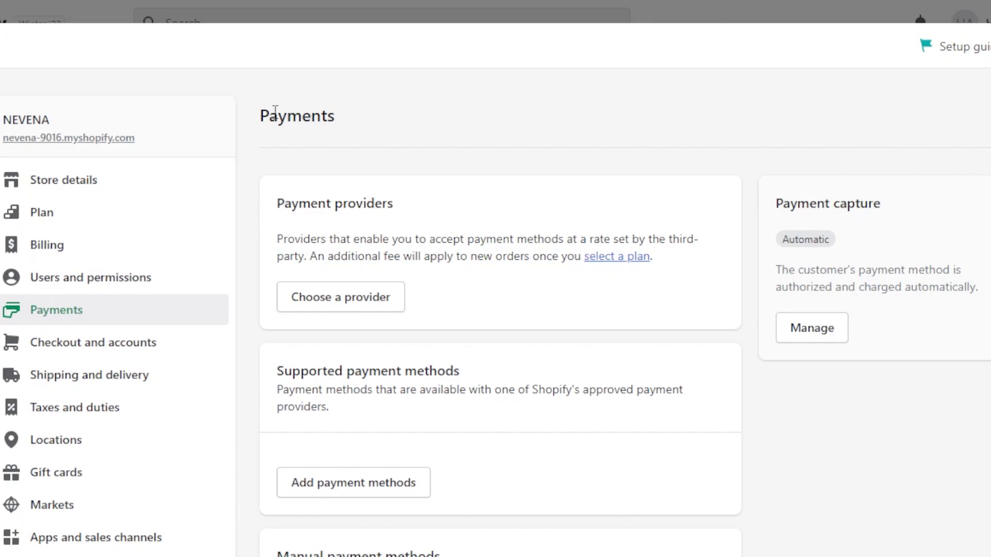
scroll(501, 309, down, 4)
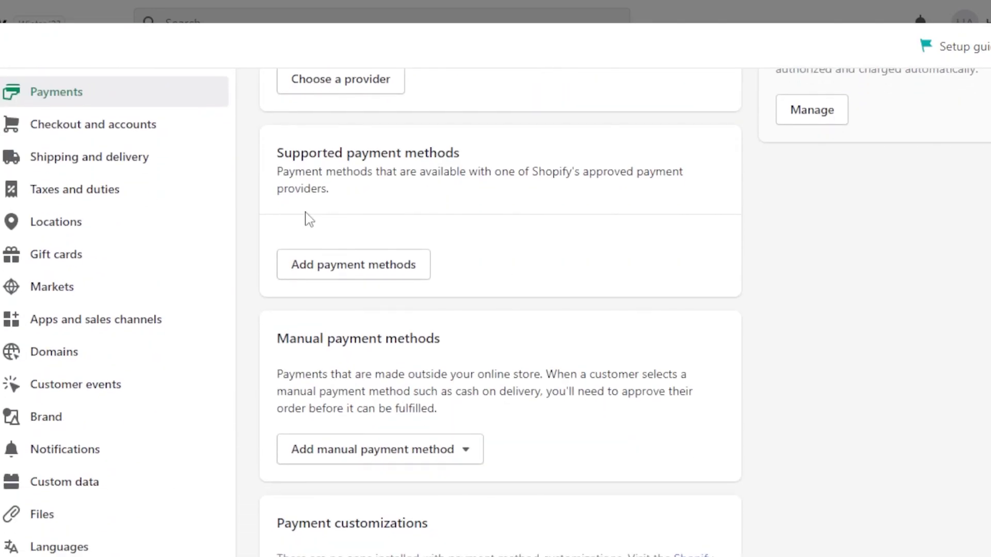
click(377, 273)
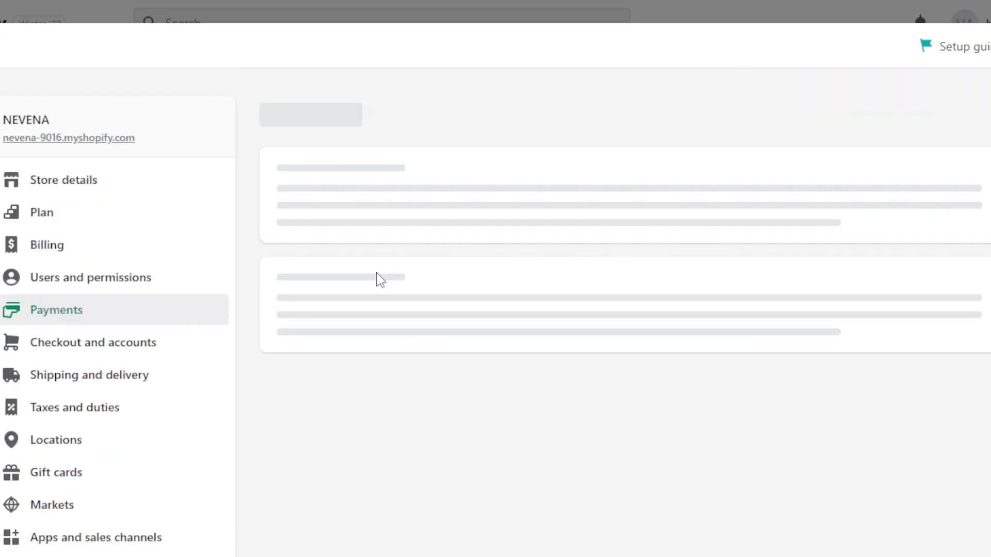
- Search 'mas' and add Mastercard, Visa and American Express as payment-method filters
click(504, 248)
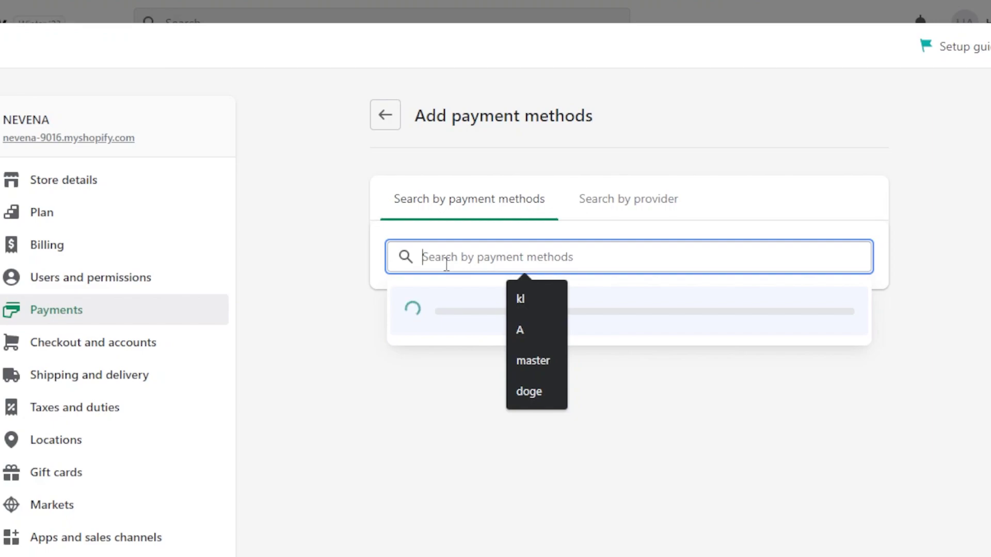
text(master)
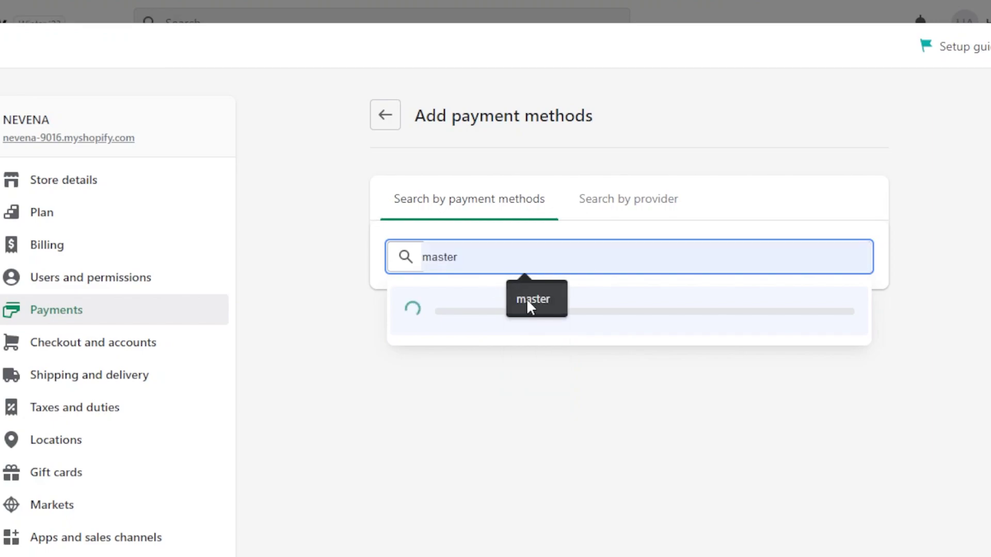
click(527, 298)
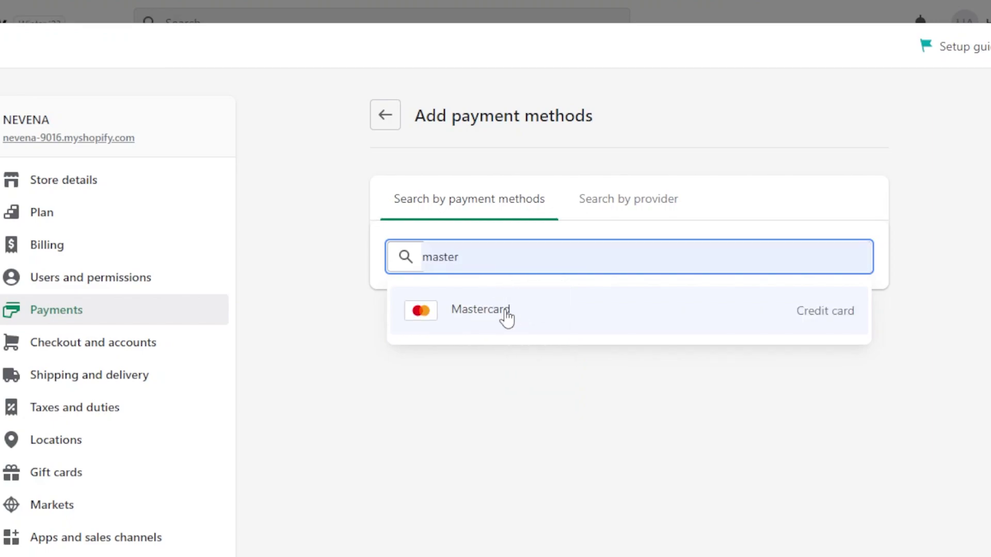
click(492, 309)
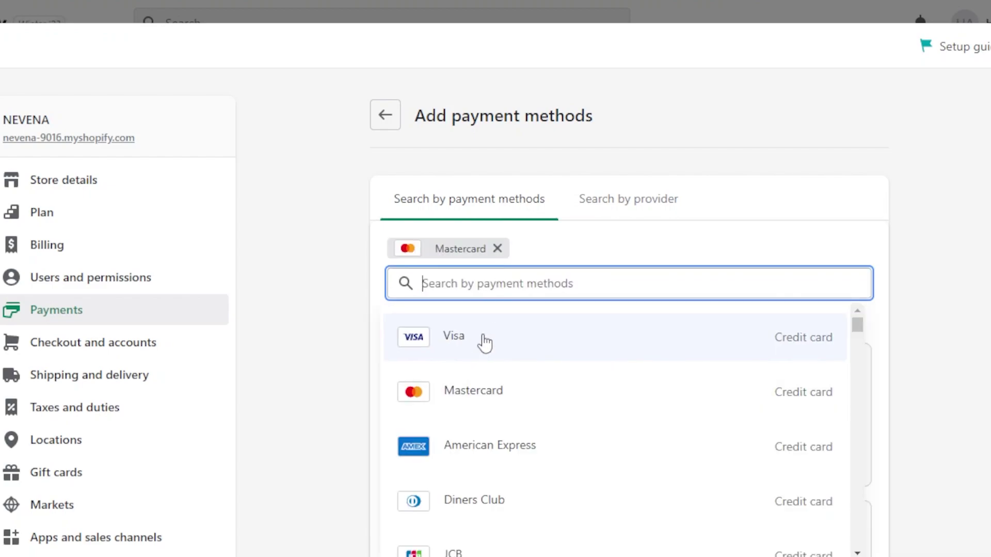
click(484, 342)
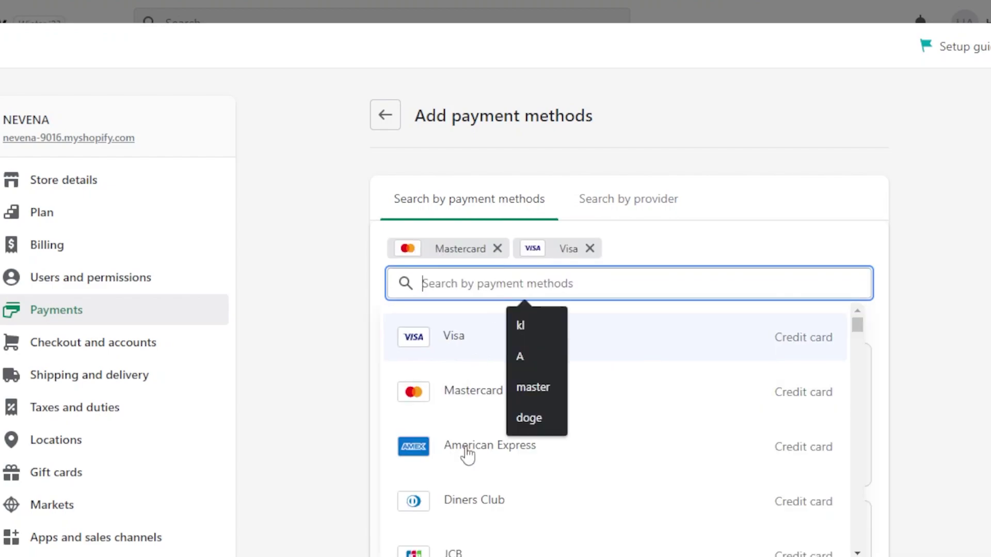
click(663, 455)
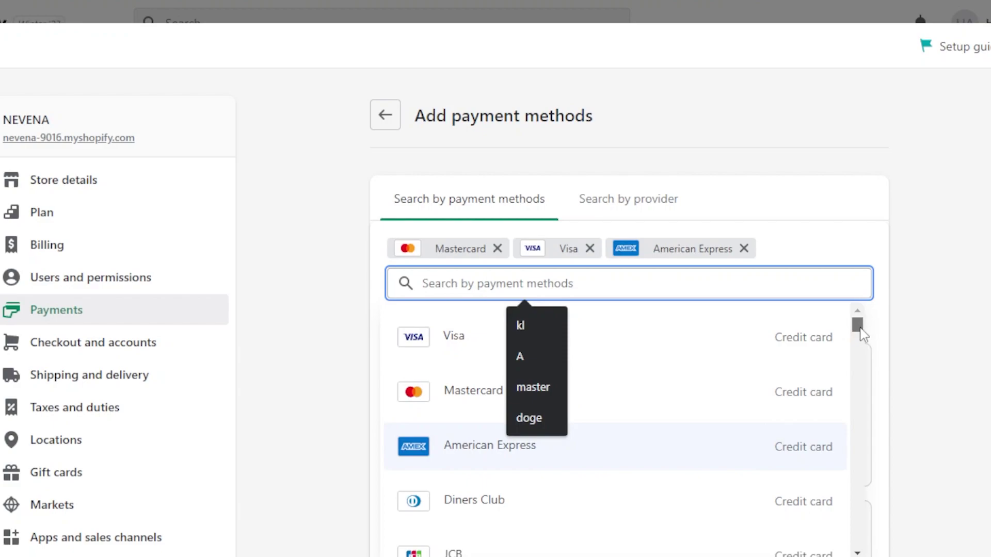
scroll(860, 340, down, 3)
click(934, 314)
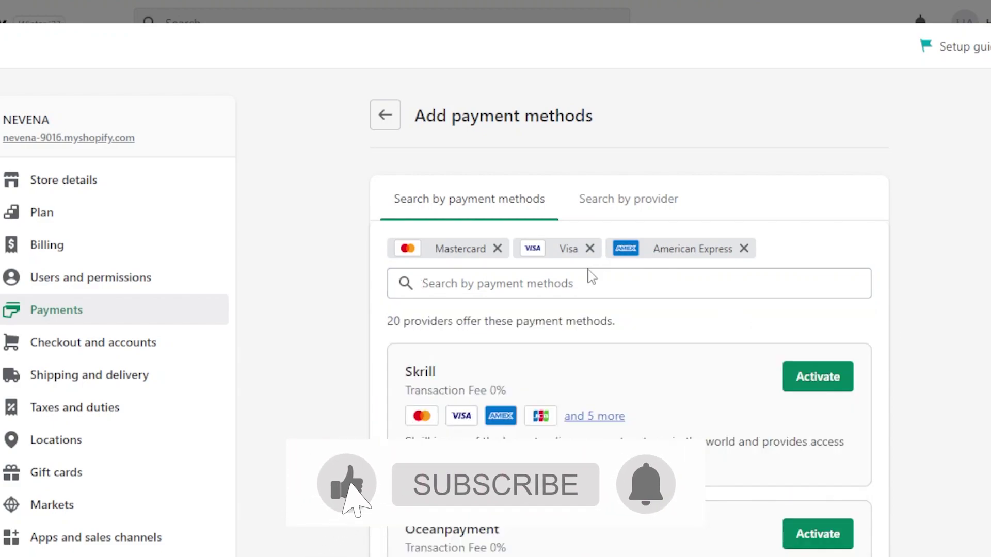
click(828, 276)
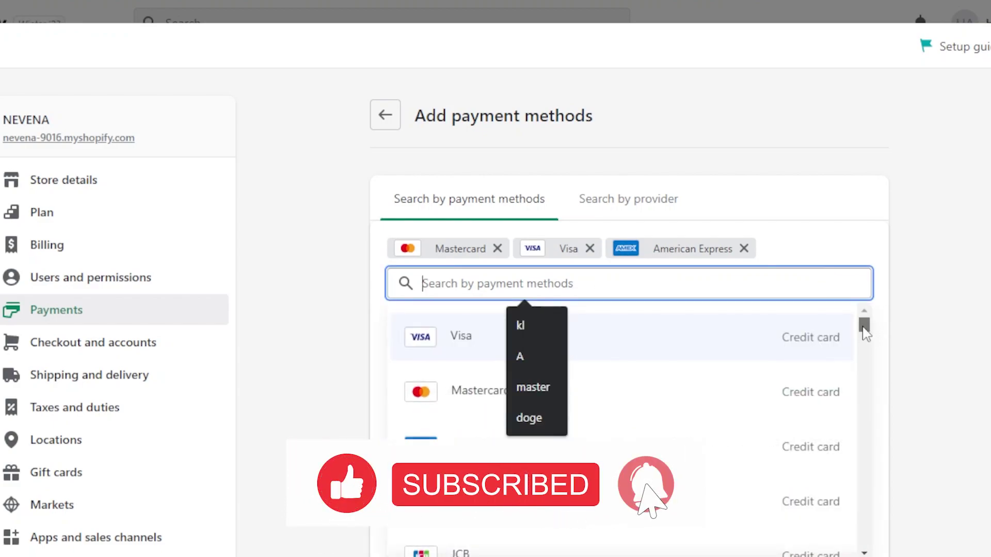
drag(865, 334, 866, 487)
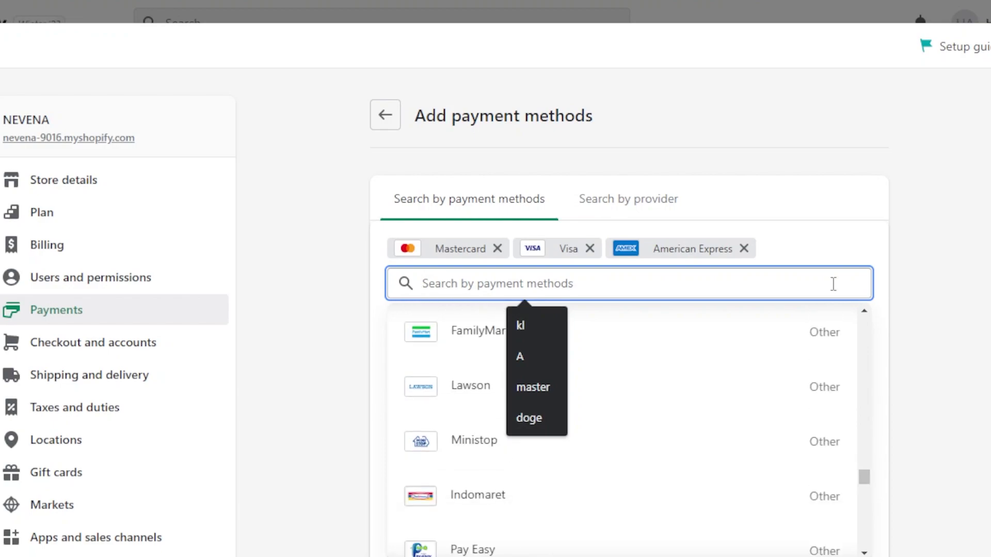
click(877, 222)
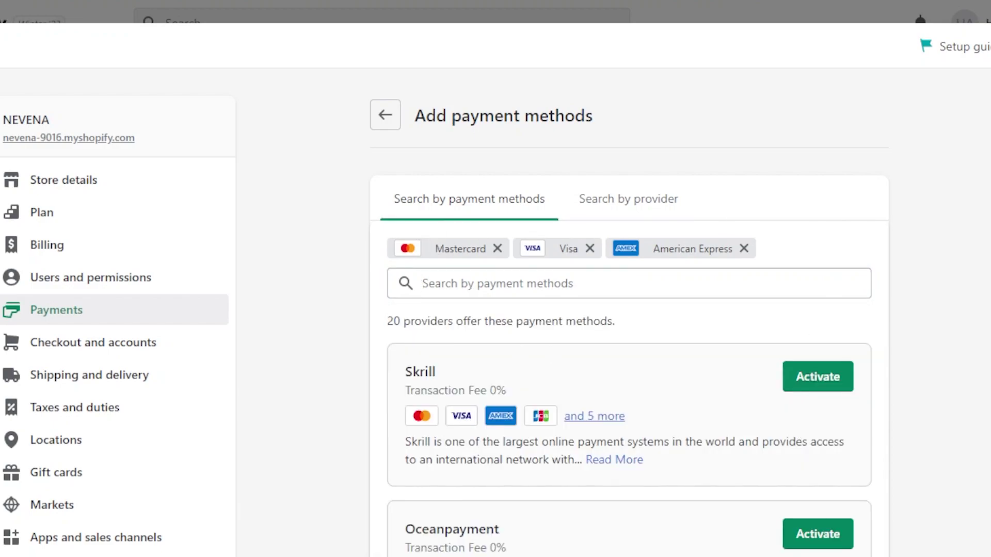
scroll(619, 310, down, 9)
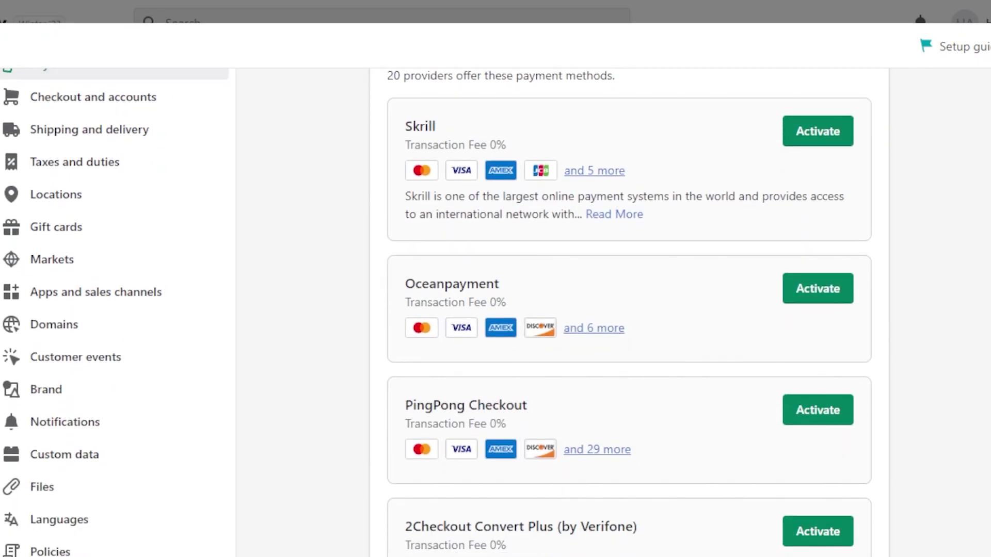
scroll(619, 310, up, 4)
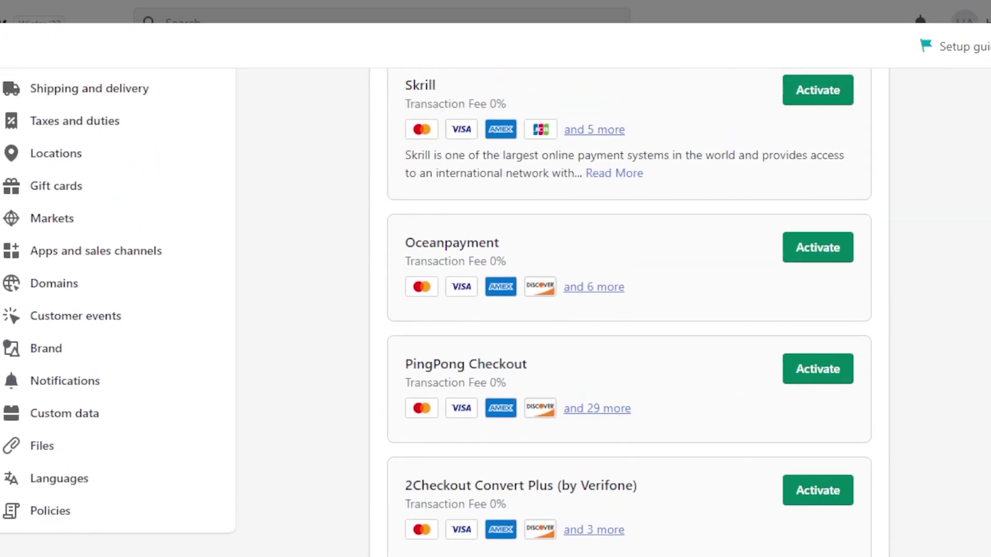
scroll(620, 309, up, 1)
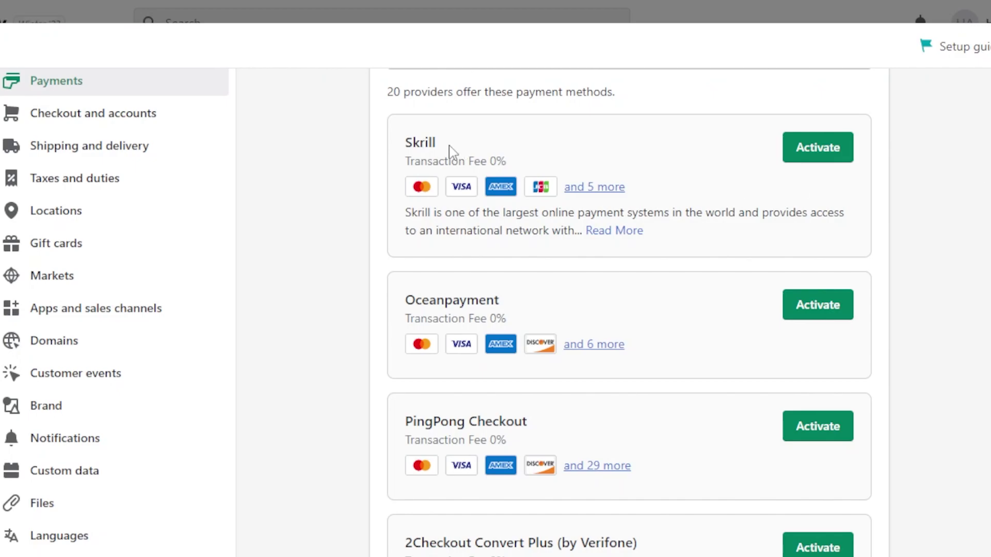
scroll(619, 310, down, 8)
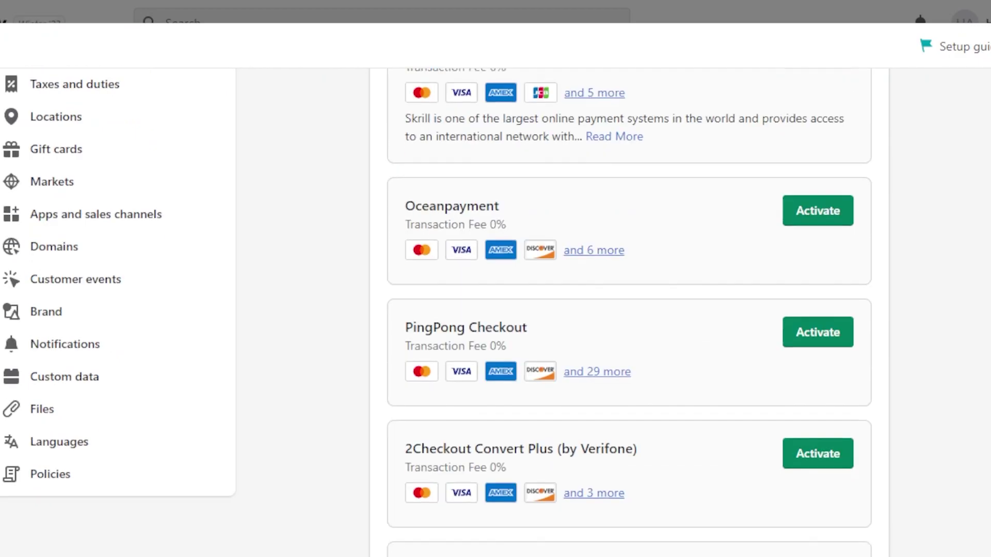
scroll(629, 313, down, 10)
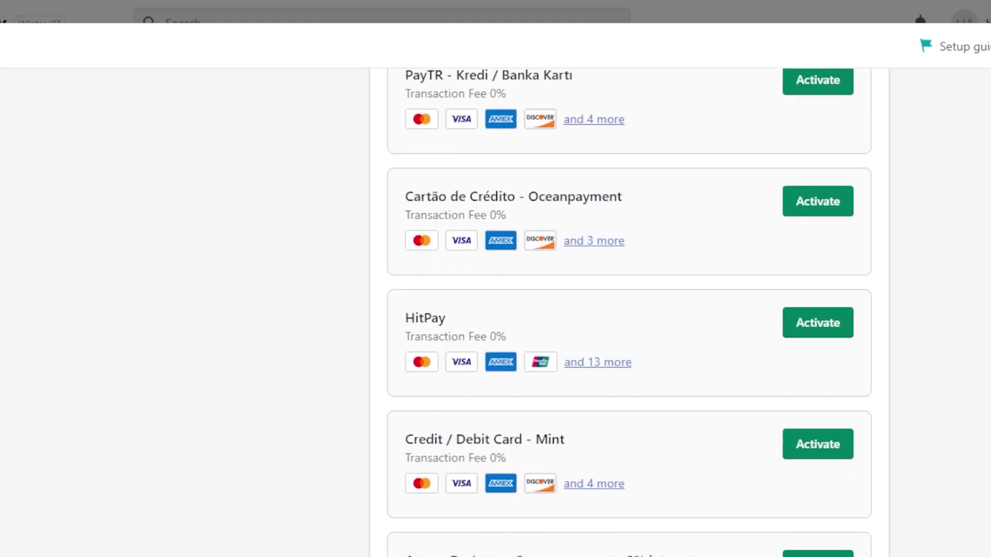
scroll(629, 312, down, 1)
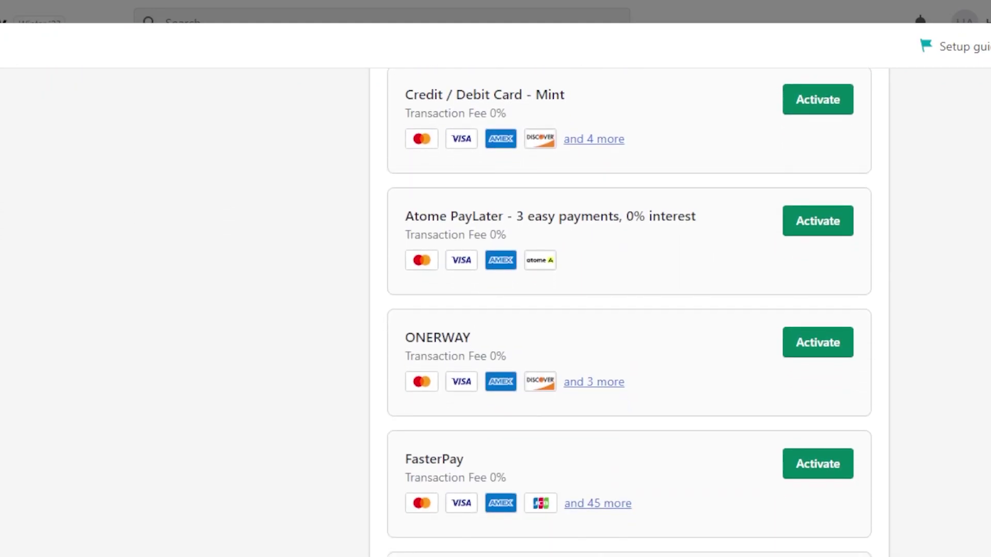
scroll(629, 313, down, 4)
key(Home)
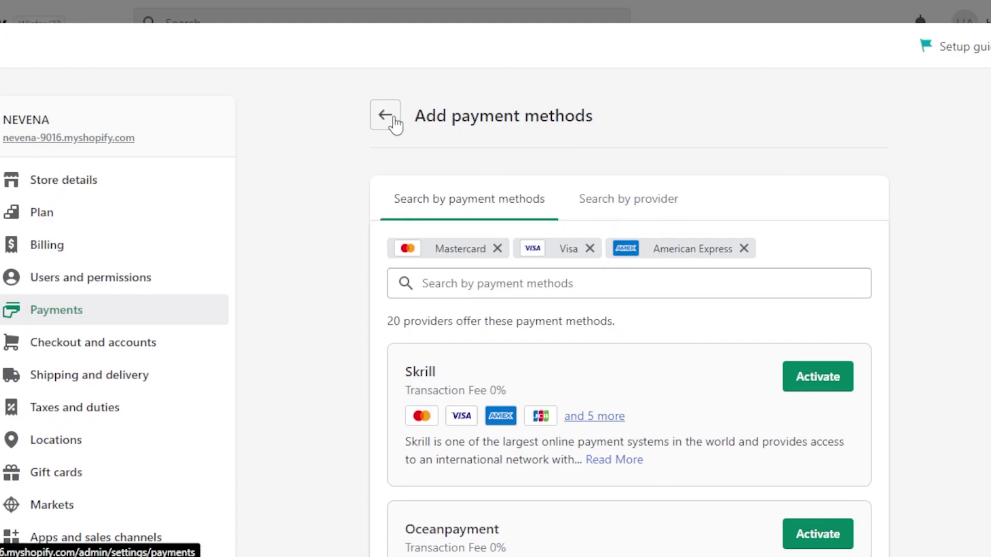
- Back on Payments settings, preview Cash on Delivery (COD) and close it without activating
click(386, 116)
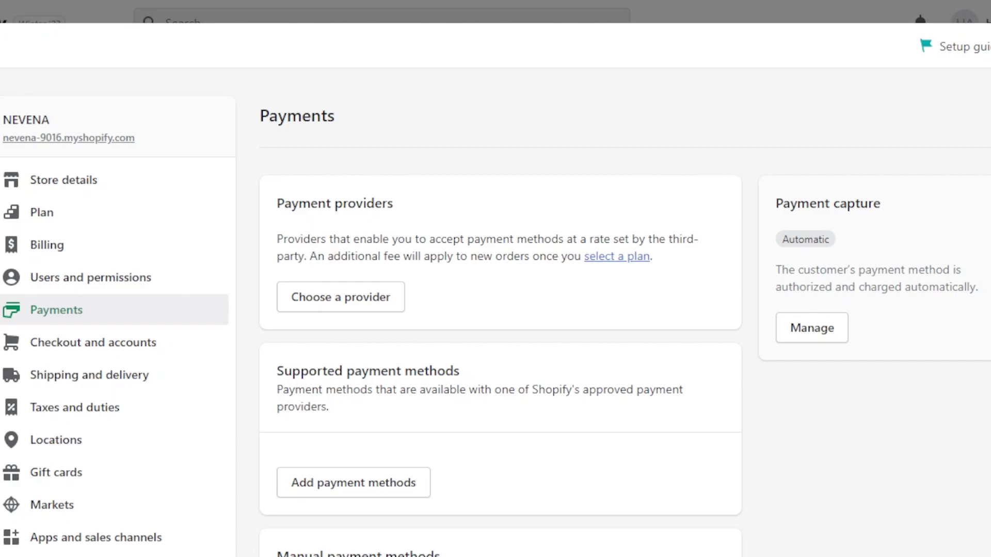
scroll(872, 270, down, 5)
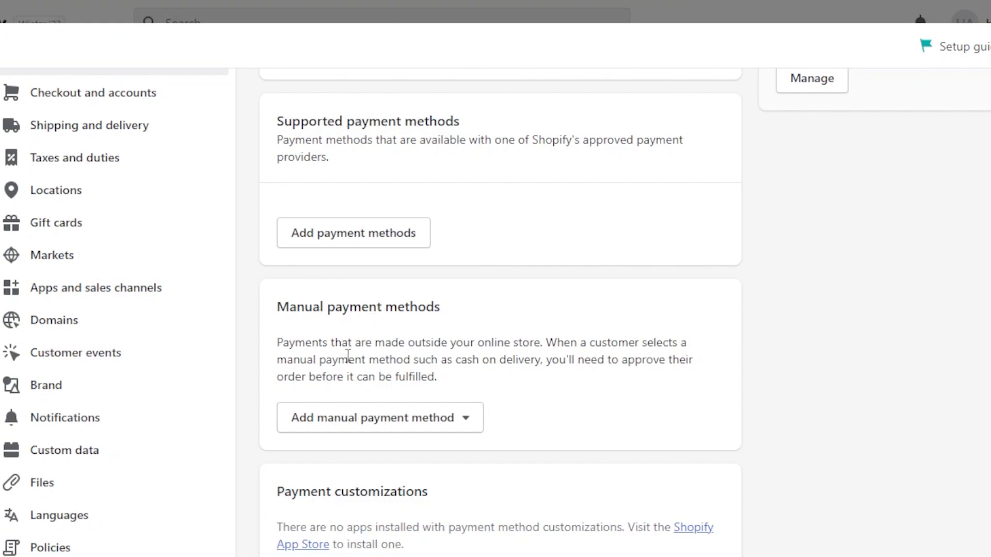
click(419, 434)
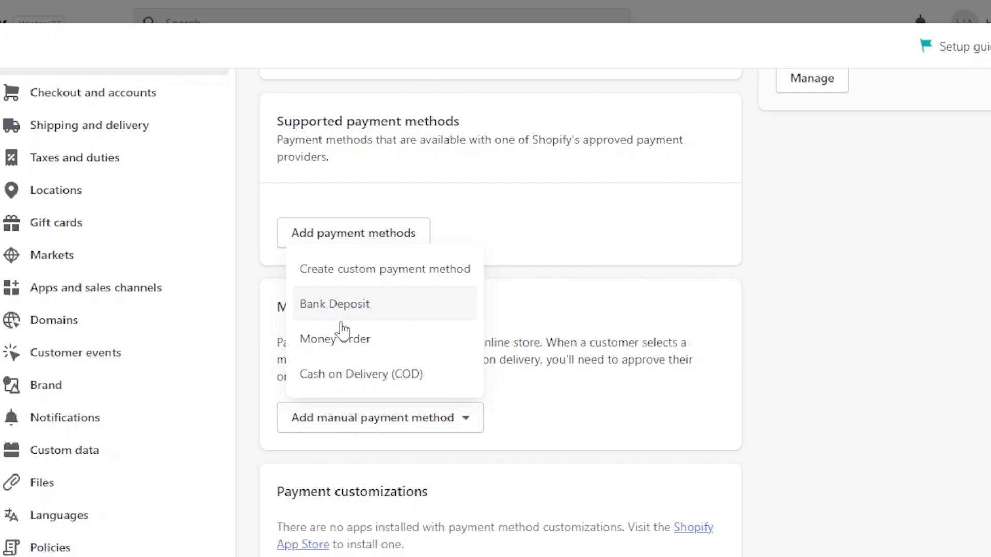
click(358, 387)
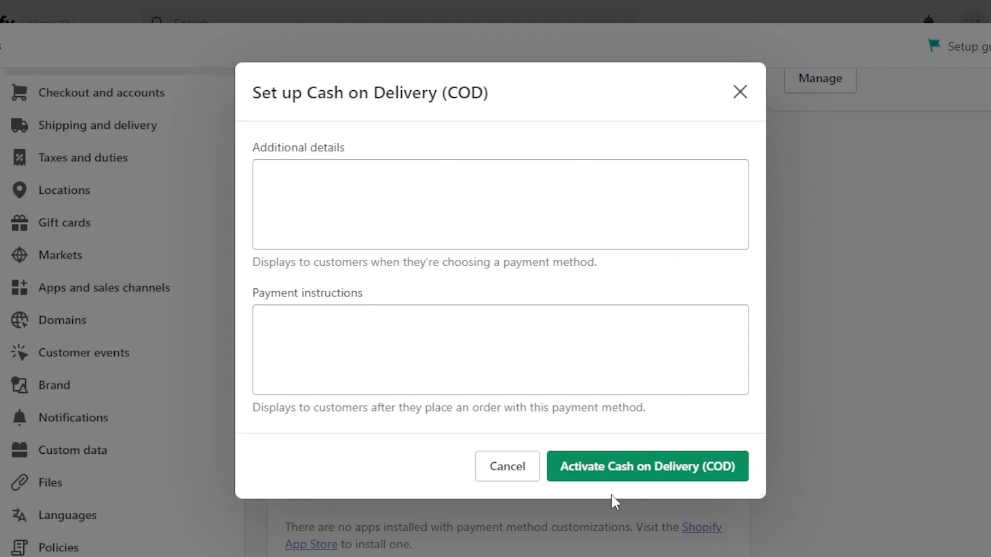
click(743, 94)
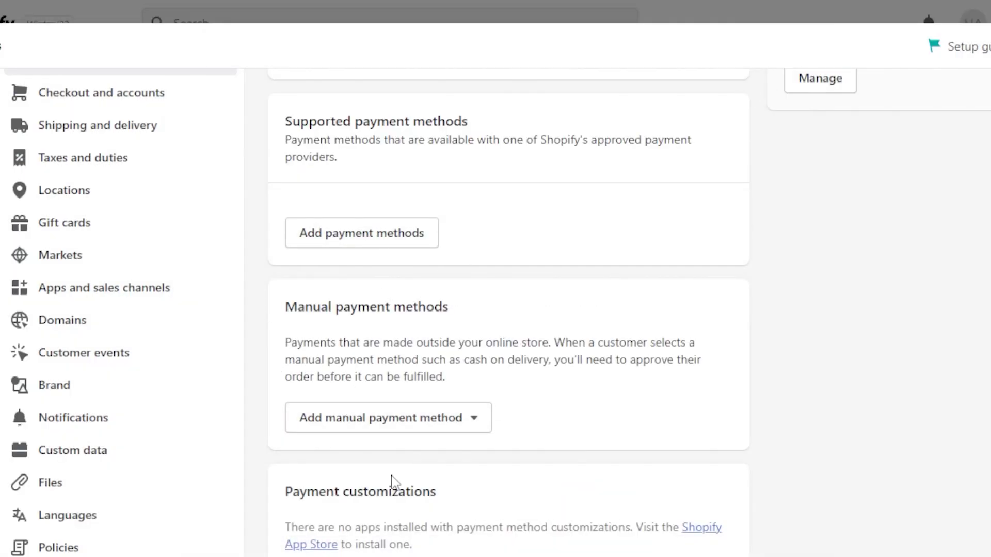
click(405, 419)
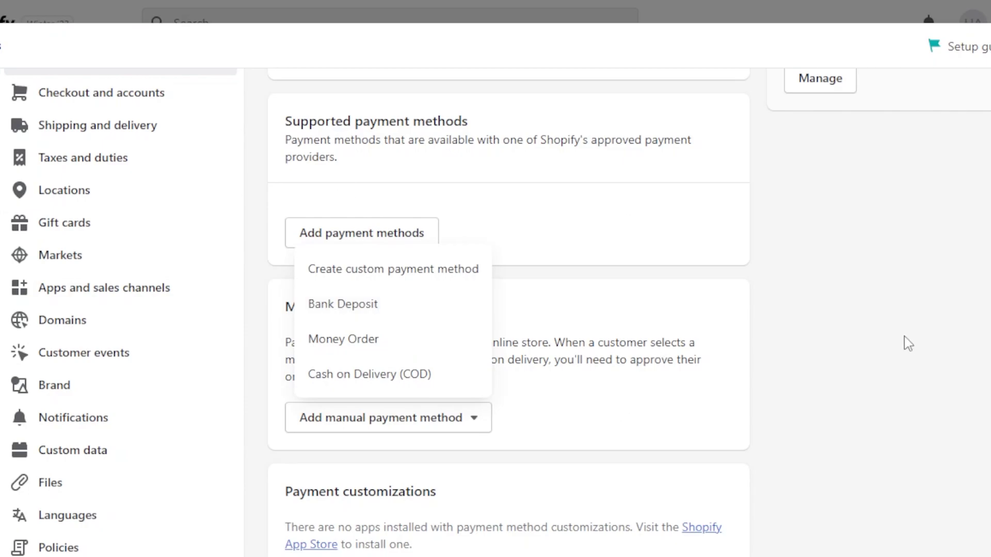
click(964, 354)
scroll(502, 395, down, 3)
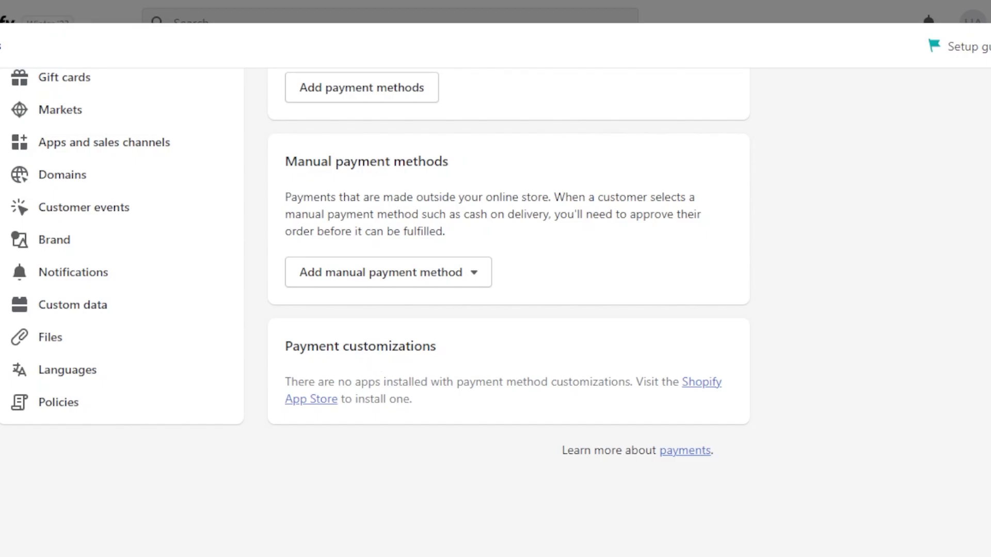
scroll(508, 309, up, 8)
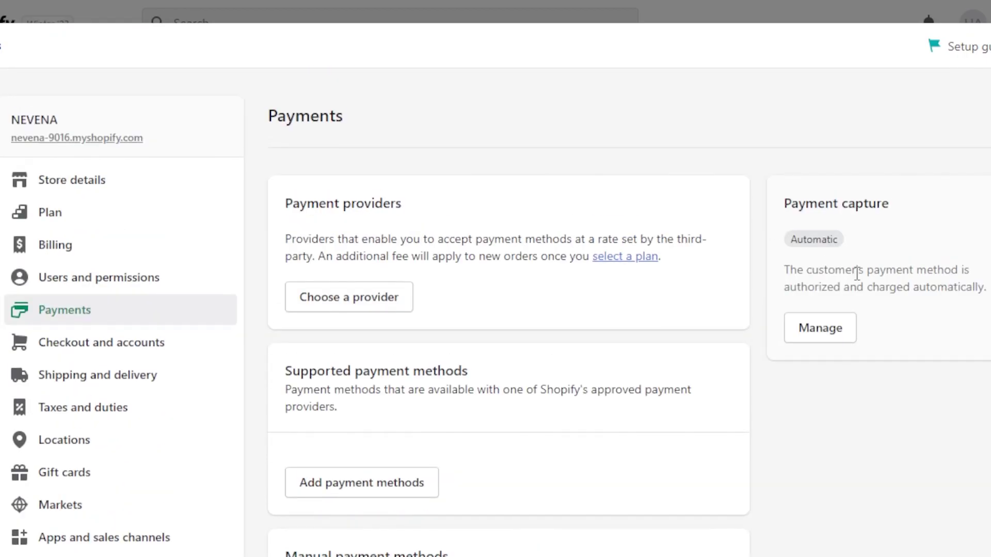
click(839, 332)
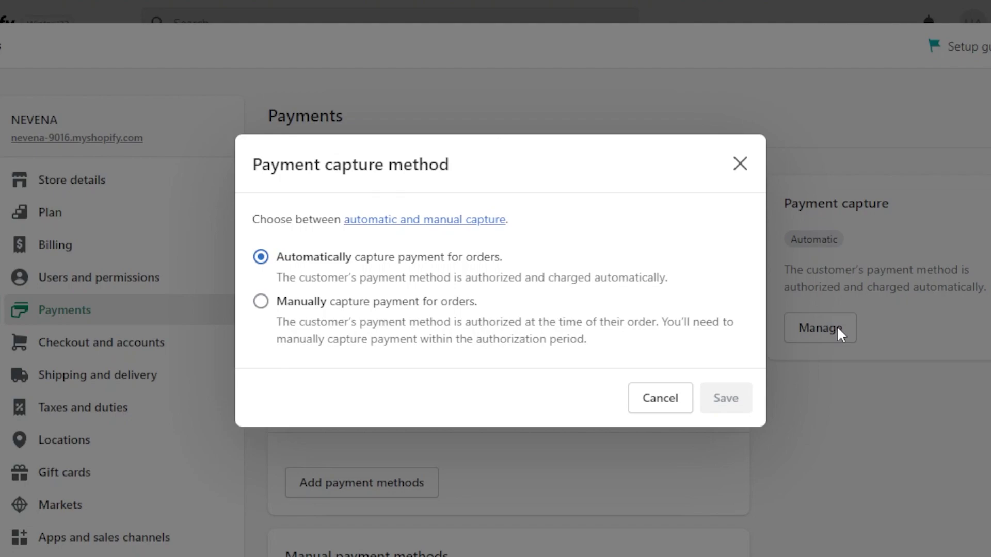
click(740, 165)
scroll(508, 310, down, 7)
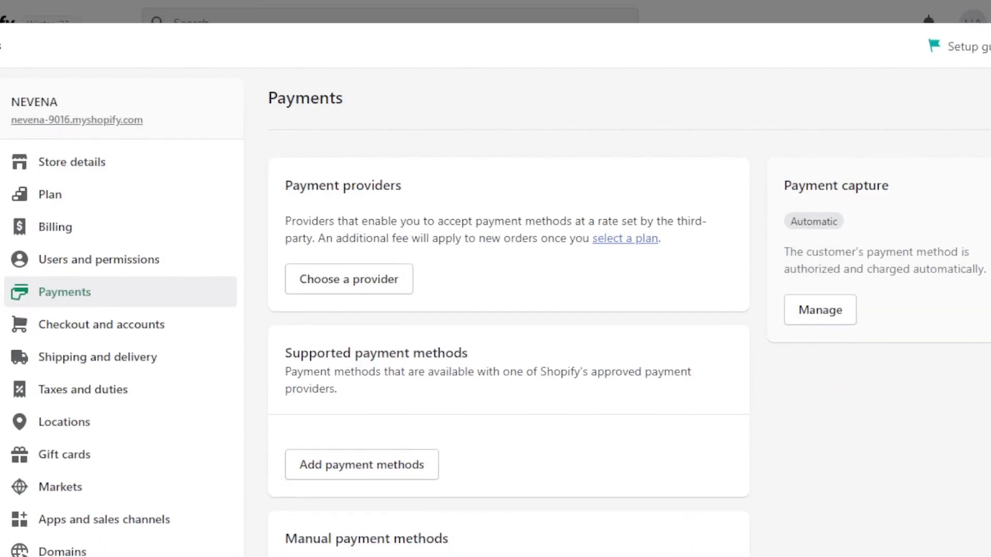
scroll(508, 310, up, 5)
scroll(287, 310, up, 2)
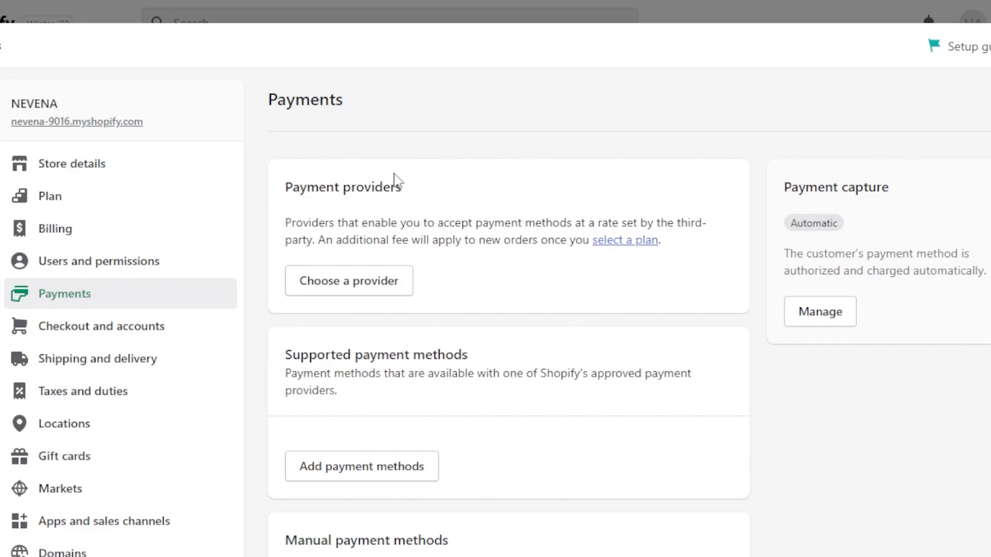
- Open the Third-party payment providers list and browse Bogus Gateway, 2Checkout, Adyen, Airpay and Authorize.net
scroll(586, 449, down, 4)
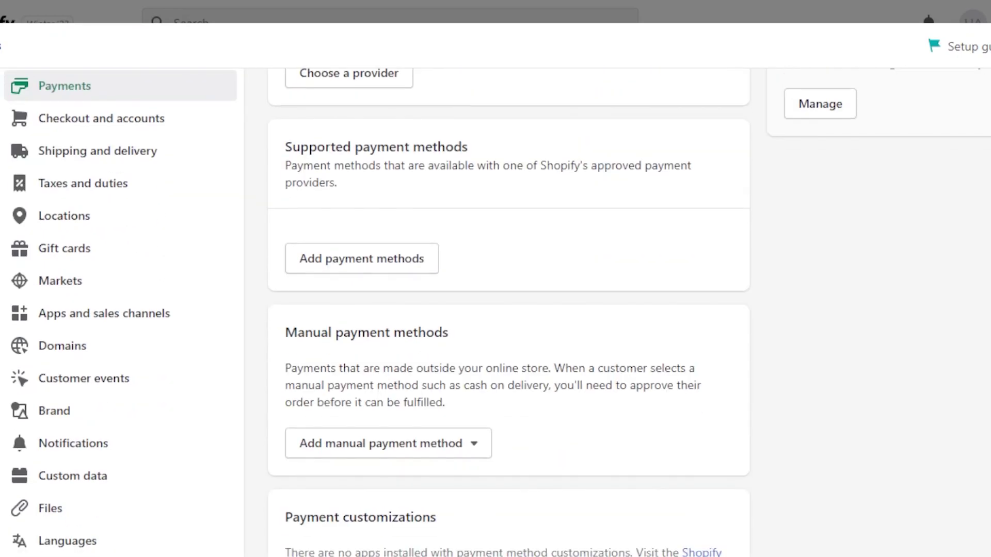
scroll(531, 249, up, 5)
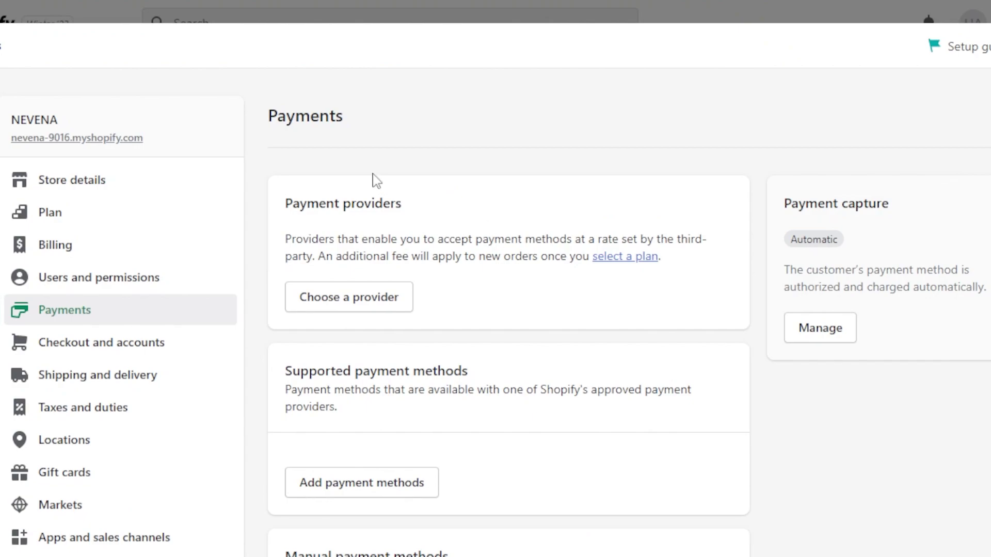
click(345, 302)
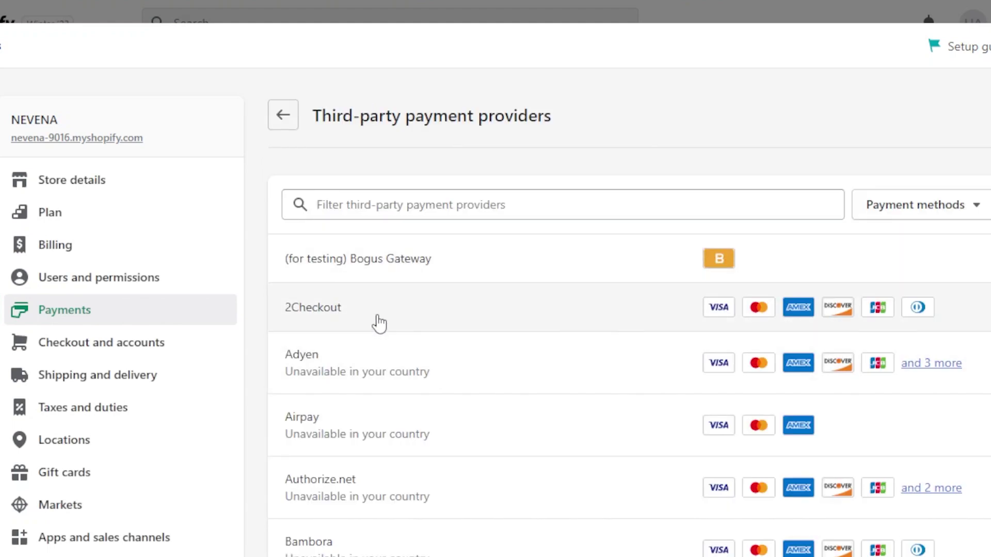
scroll(526, 129, down, 5)
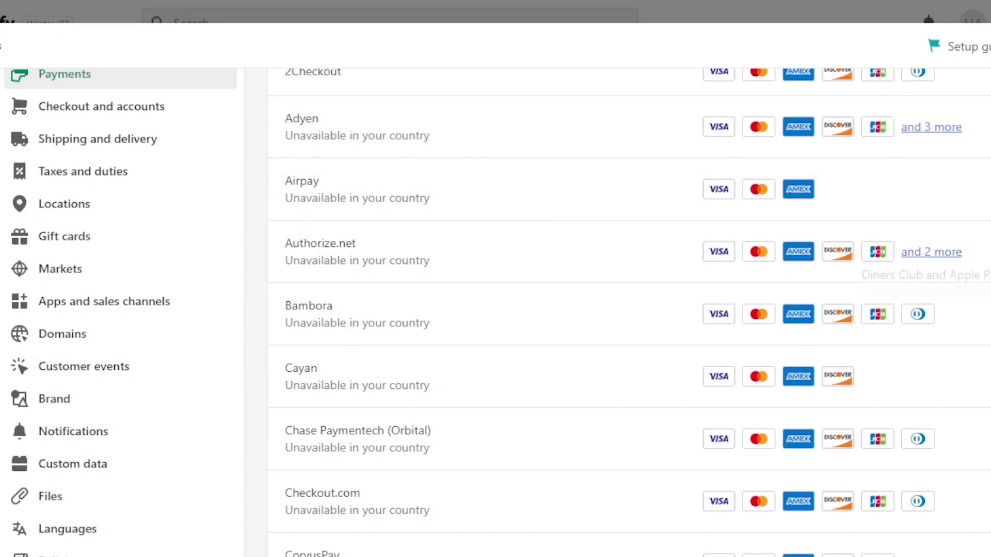
scroll(619, 310, up, 5)
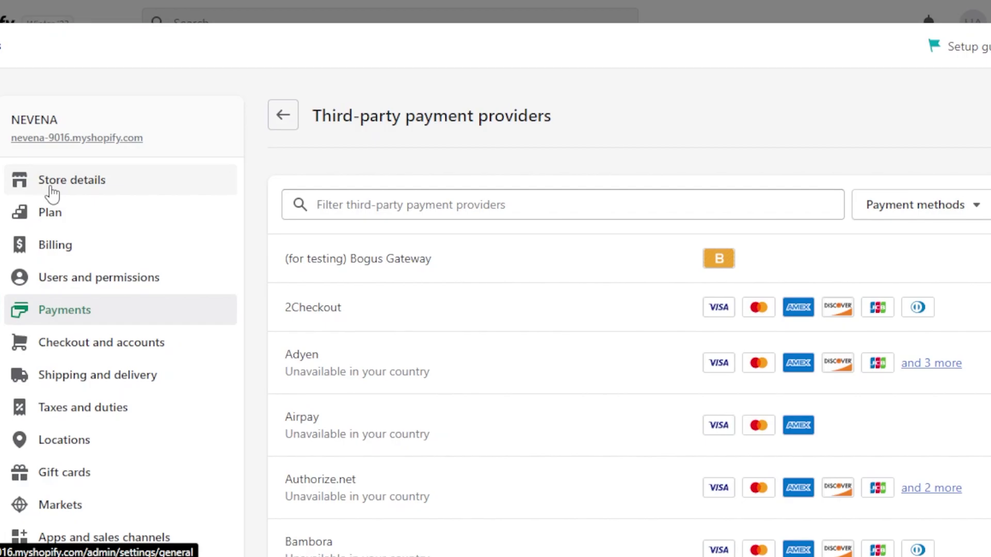
- Open the (for testing) Bogus Gateway page and review its test codes 1–3 and 0% fee
click(312, 259)
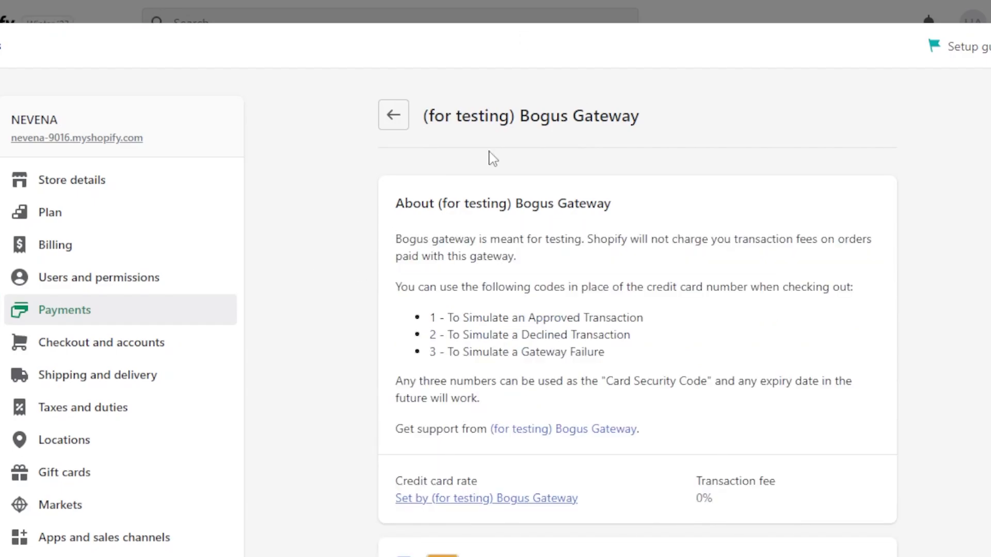
scroll(722, 335, down, 5)
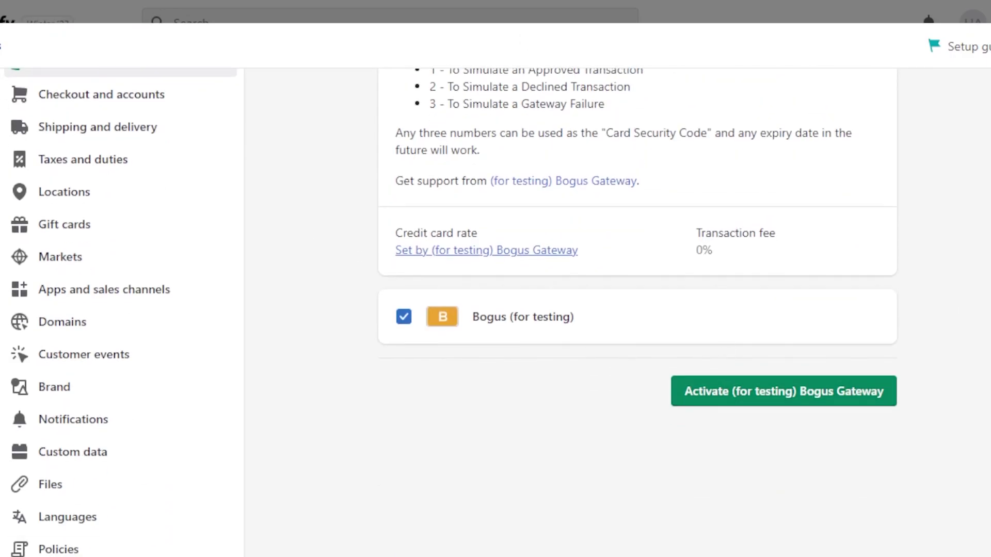
scroll(638, 309, up, 4)
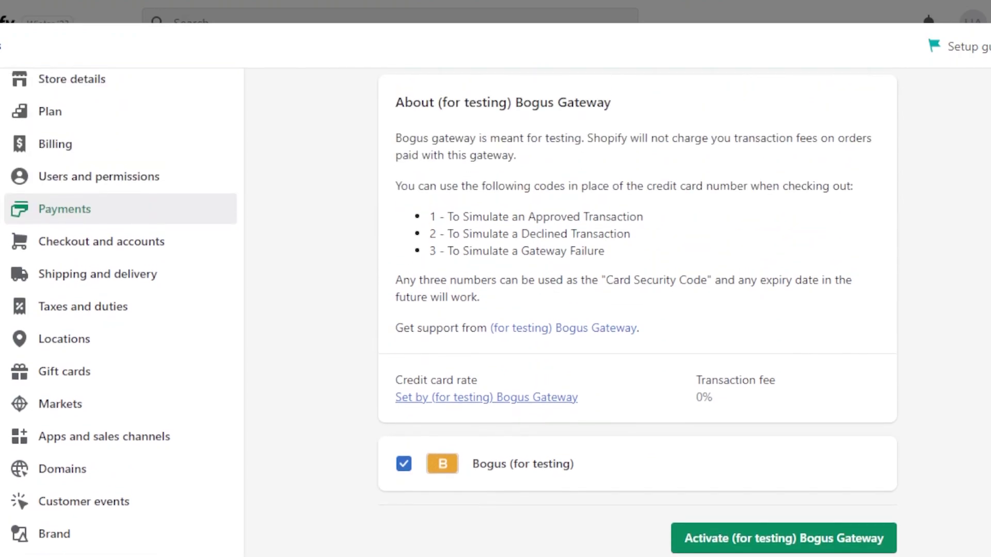
scroll(637, 310, down, 1)
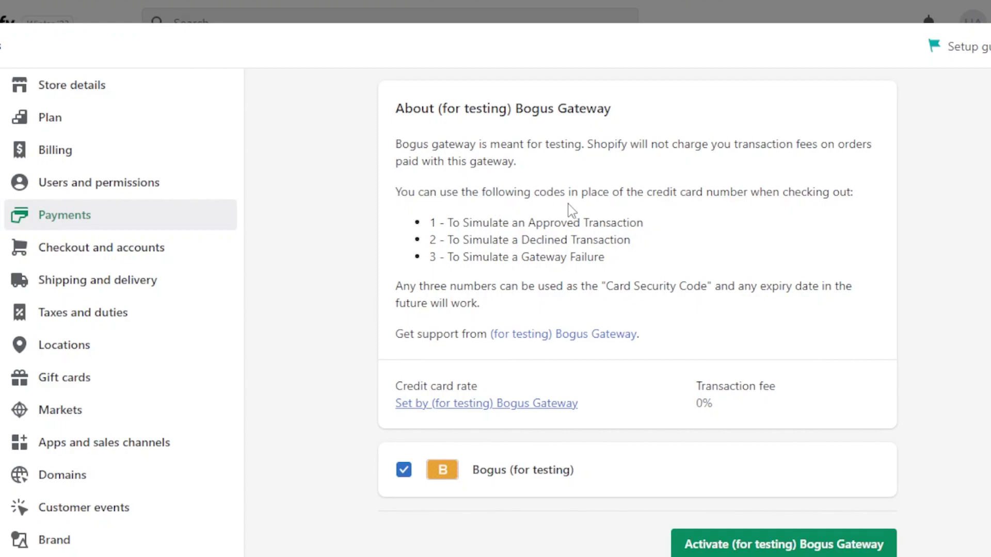
drag(529, 223, 526, 247)
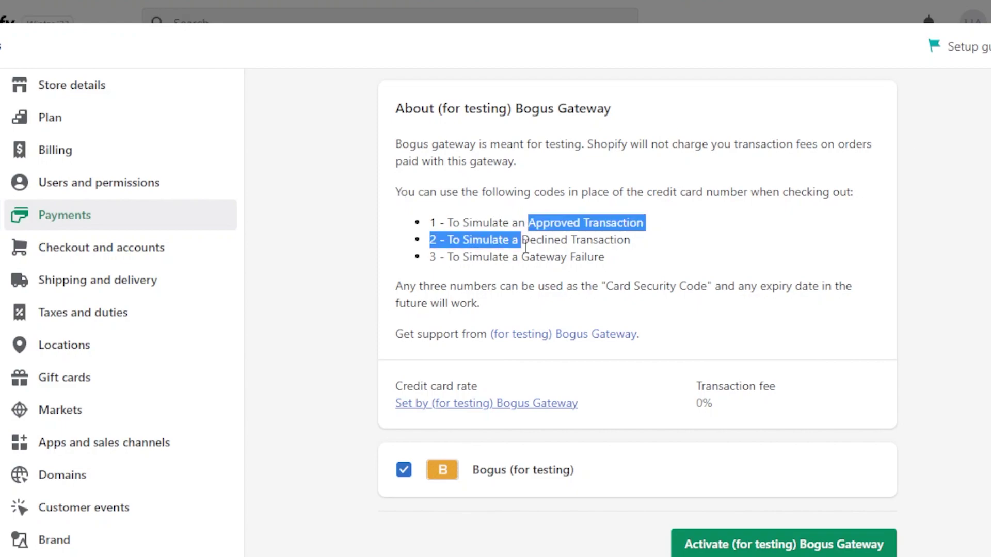
click(526, 246)
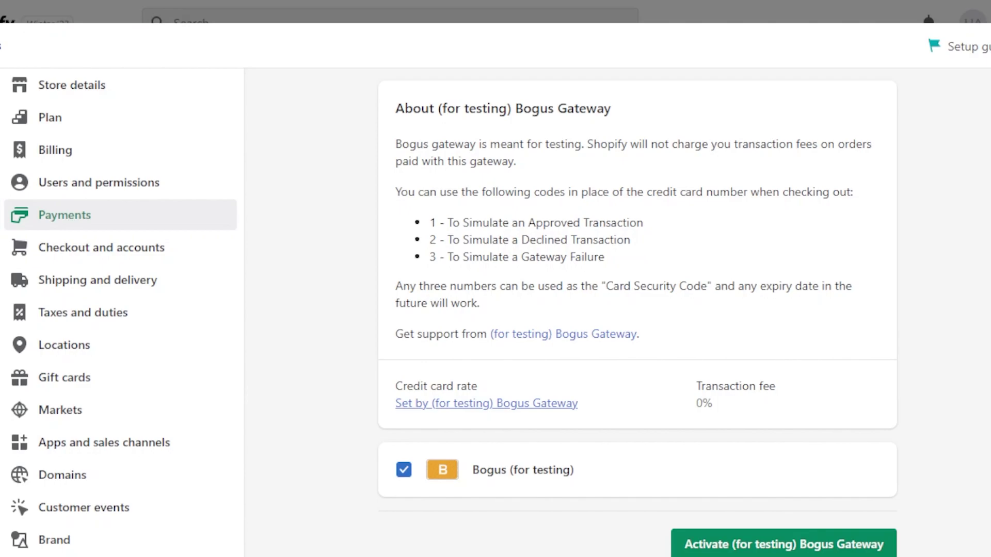
scroll(636, 278, up, 2)
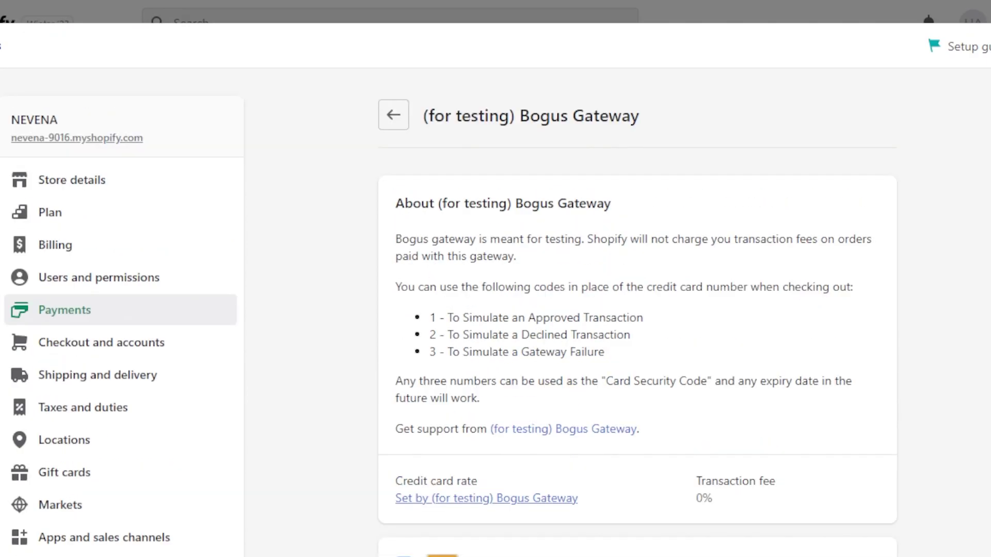
- Return to the provider list, check the Payment methods filter, then go back to Payments settings
click(386, 128)
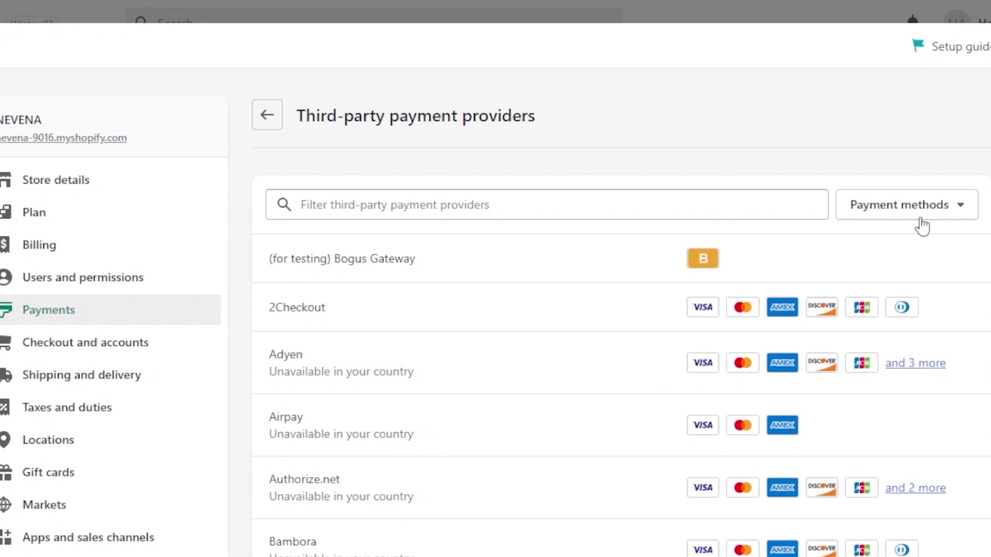
click(935, 212)
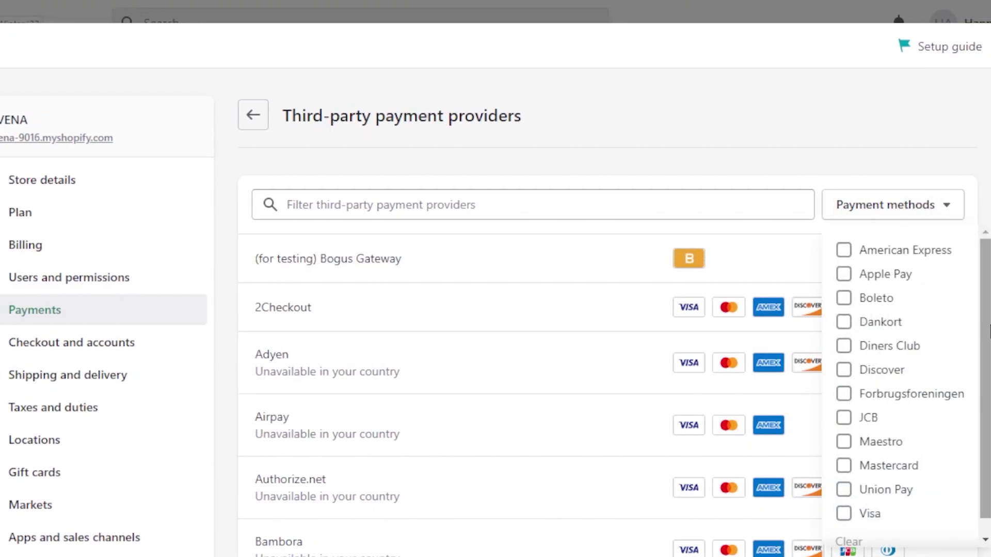
key(Escape)
scroll(607, 361, down, 15)
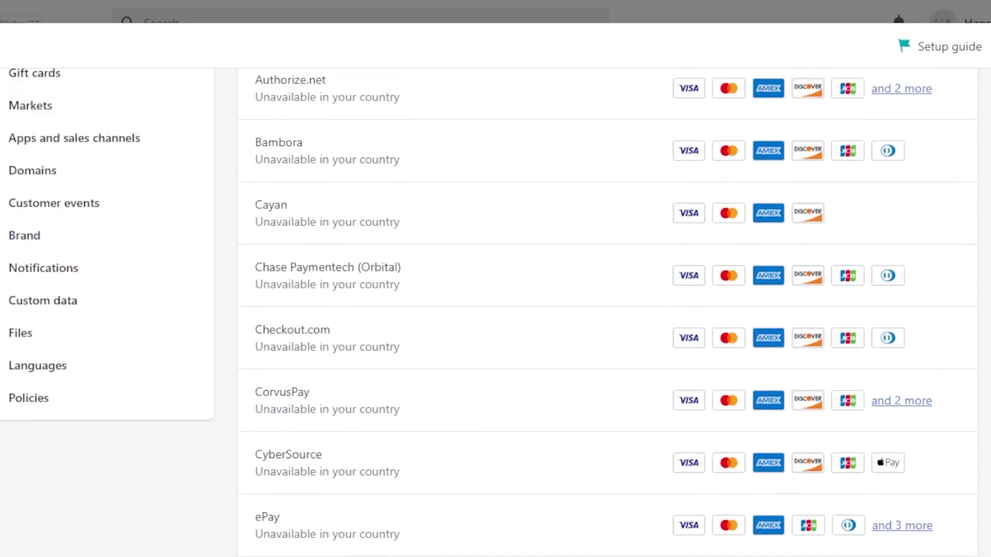
scroll(607, 361, up, 15)
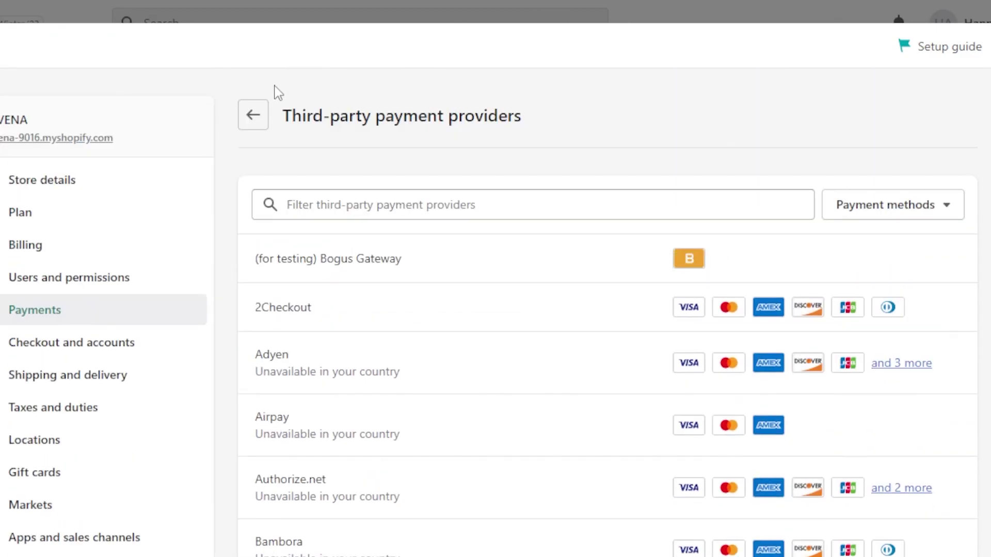
click(256, 116)
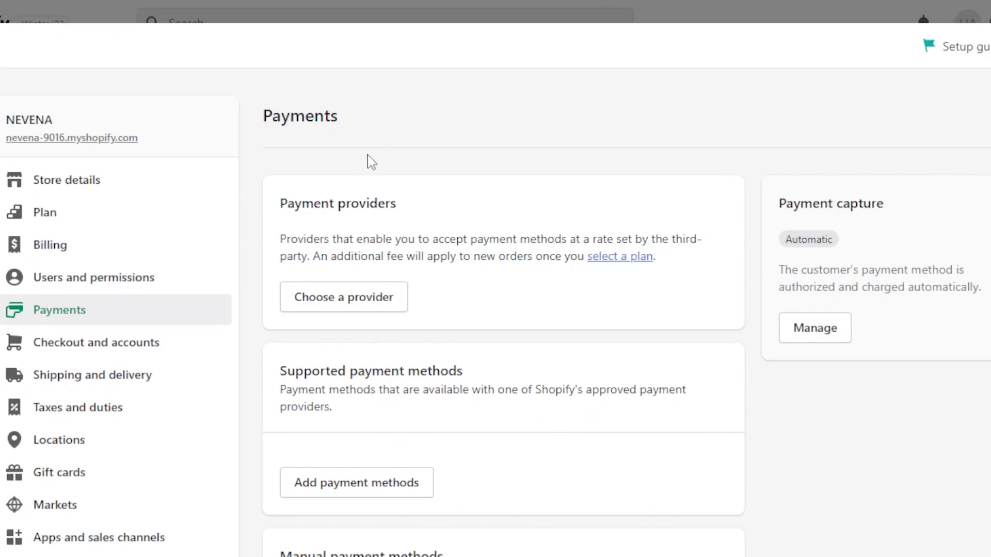
click(960, 46)
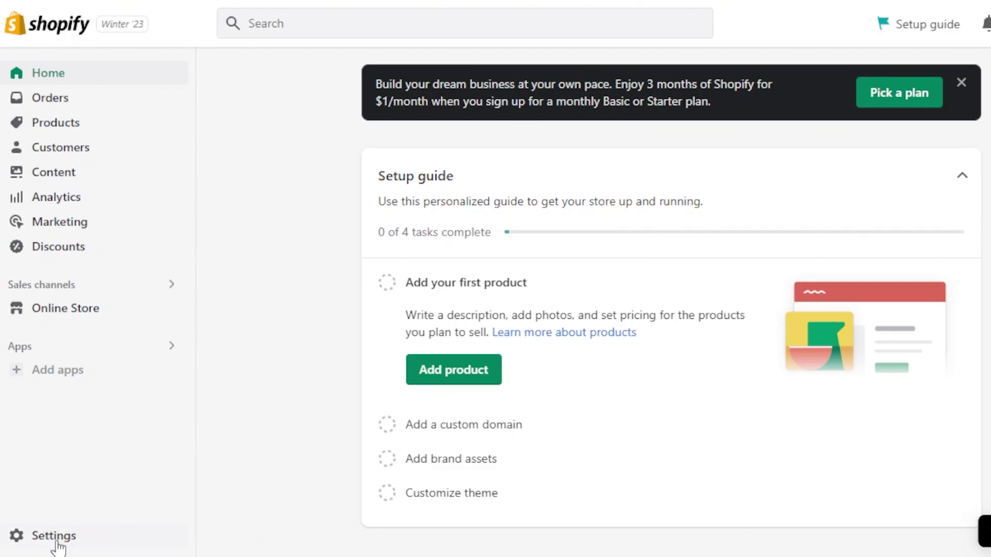
click(57, 537)
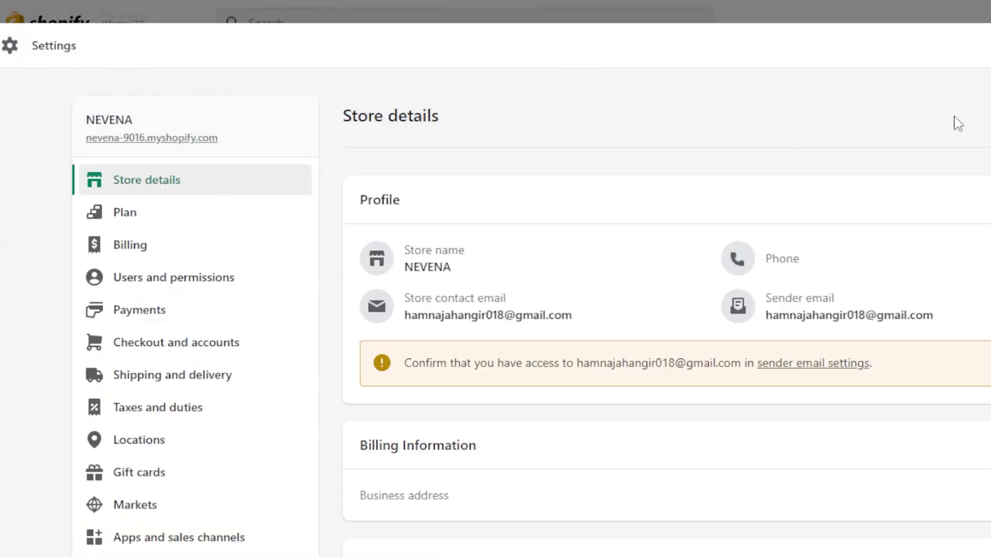
key(Escape)
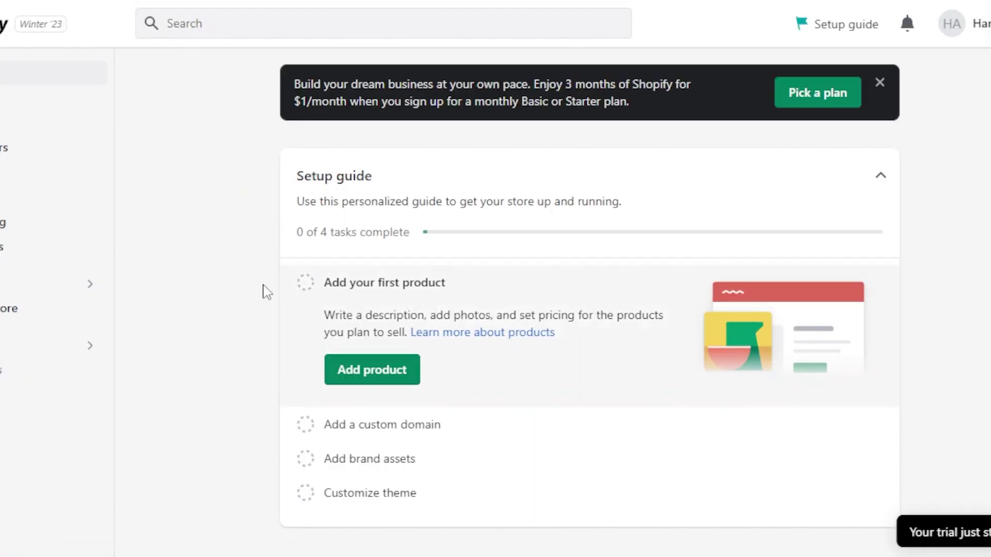
scroll(588, 309, down, 5)
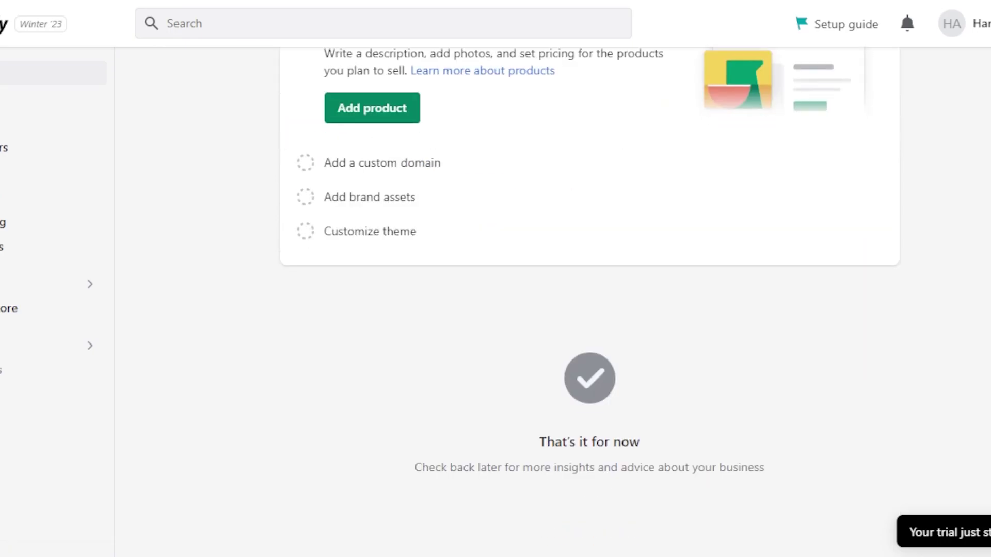
scroll(588, 310, up, 5)
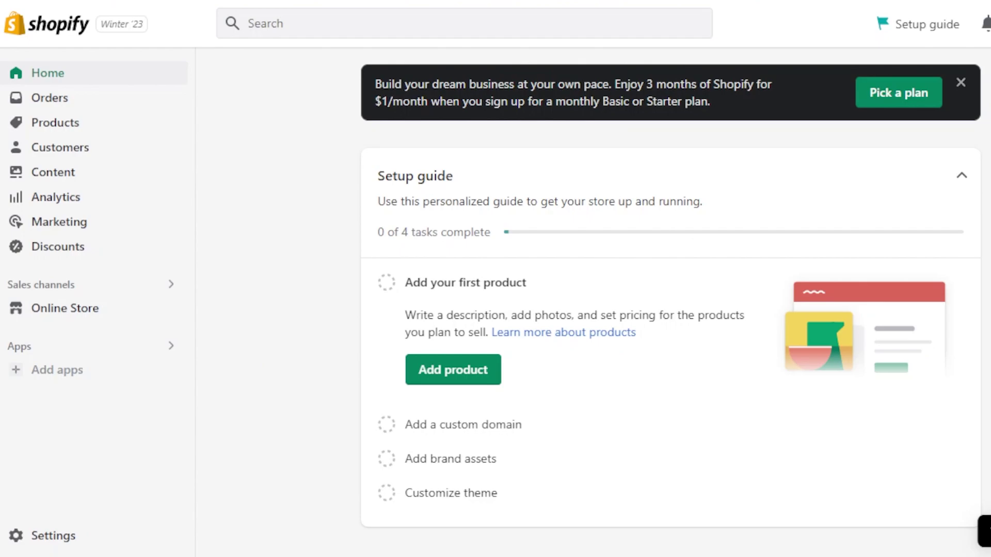
scroll(773, 268, down, 5)
scroll(772, 268, up, 5)
scroll(671, 310, down, 5)
scroll(670, 310, up, 5)
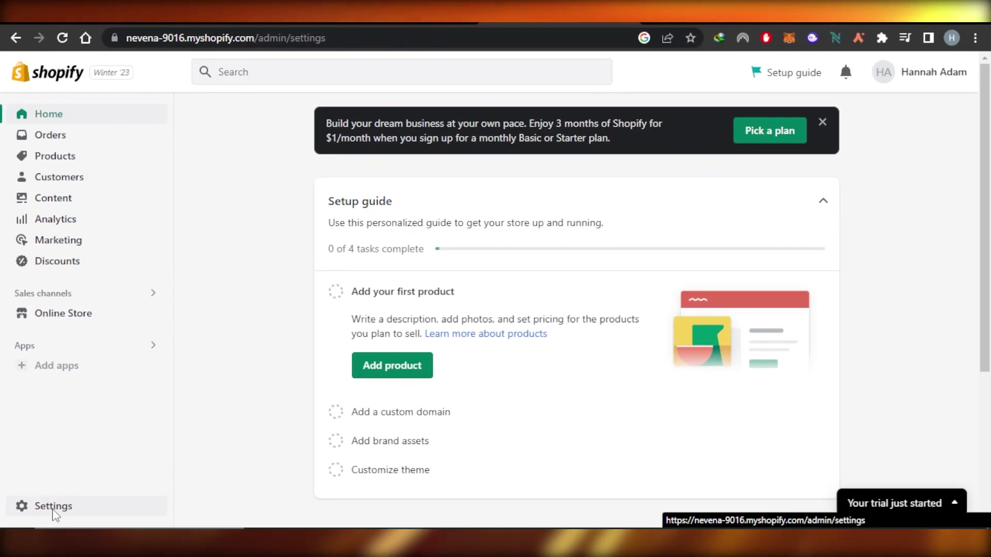
click(51, 537)
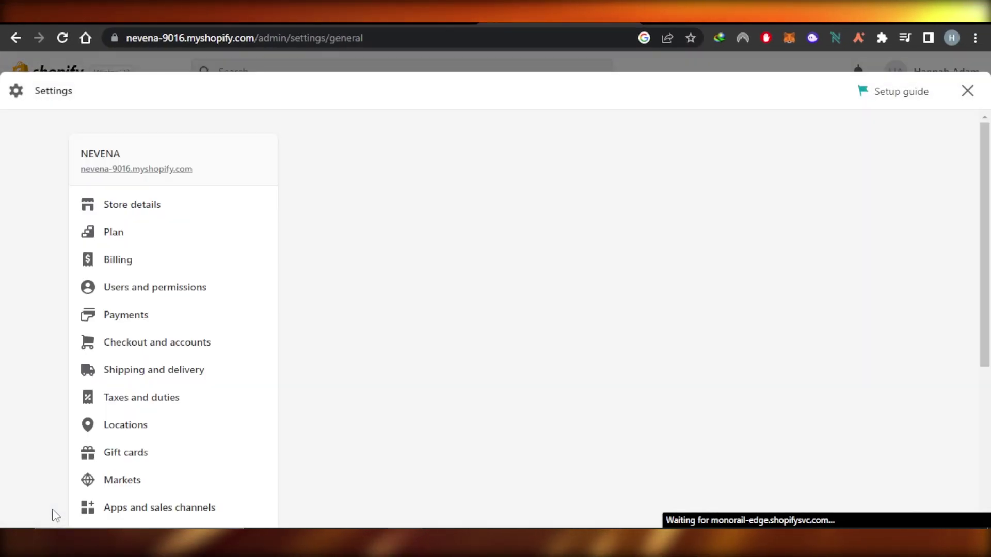
click(138, 323)
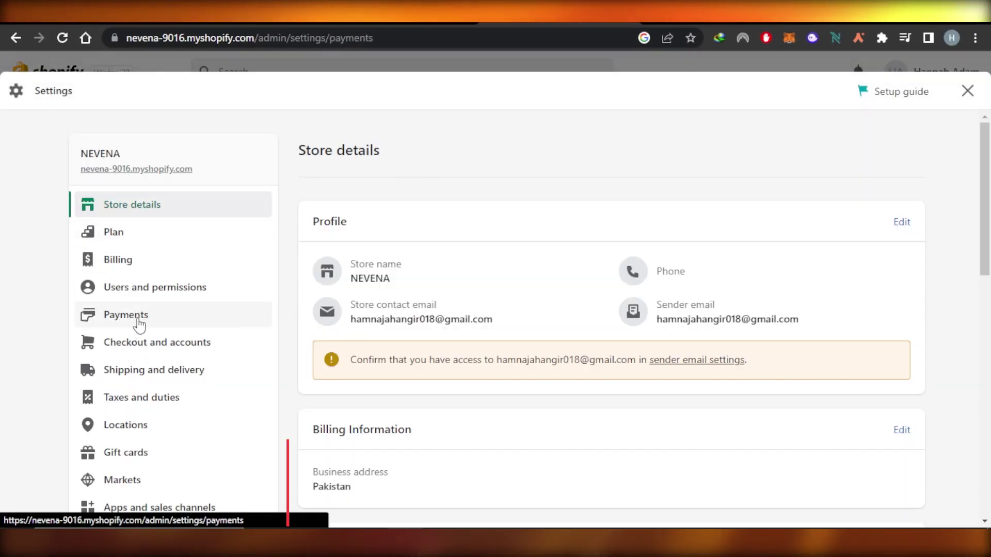